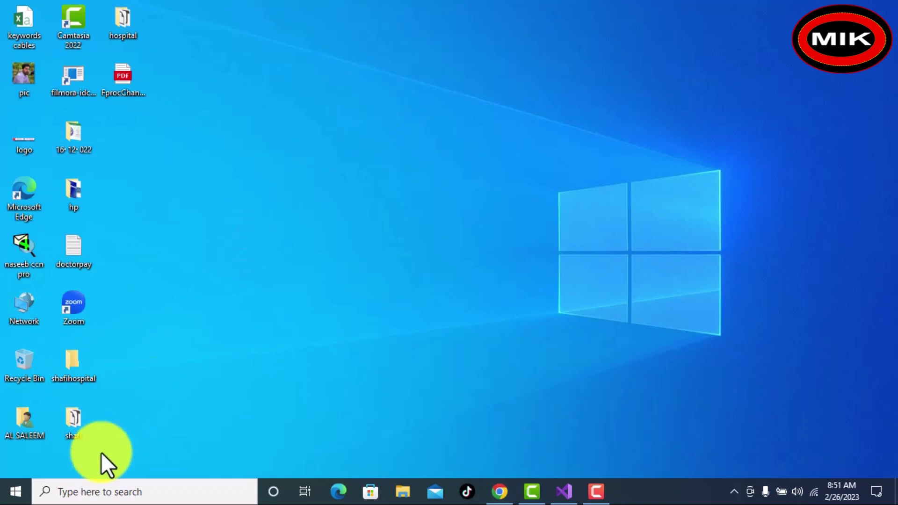
Step: Open Control Panel from search and go to Programs > Programs and Features
click(96, 490)
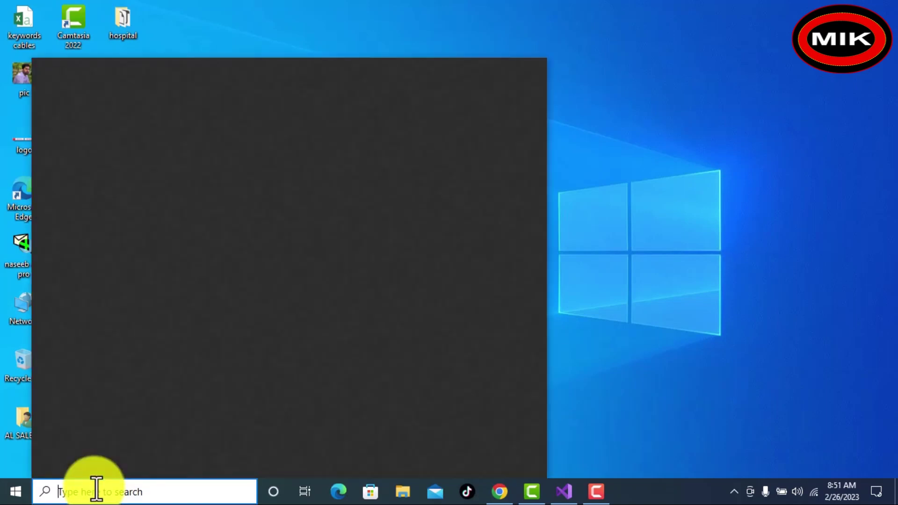
text(co)
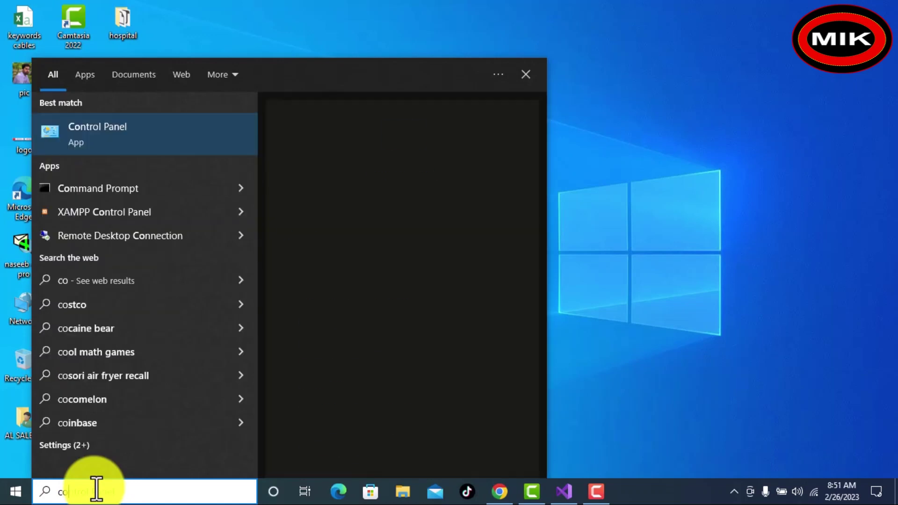
text(n)
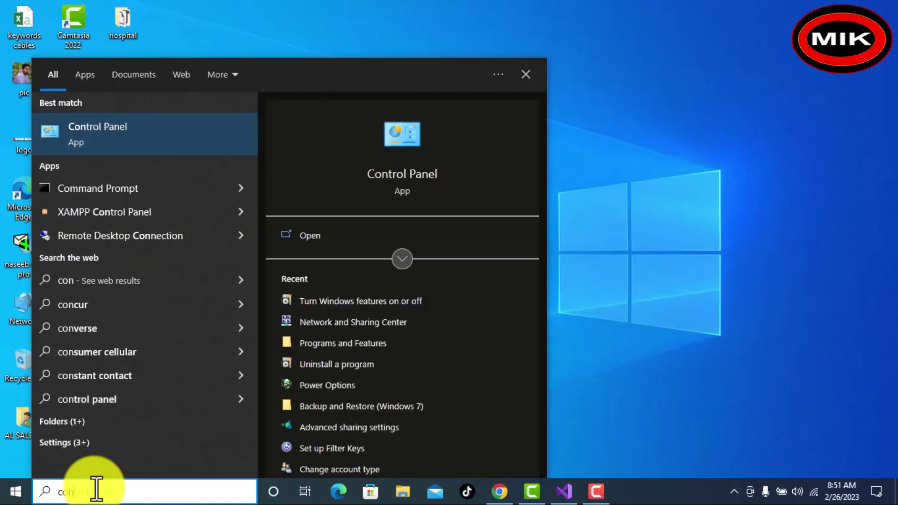
key(Escape)
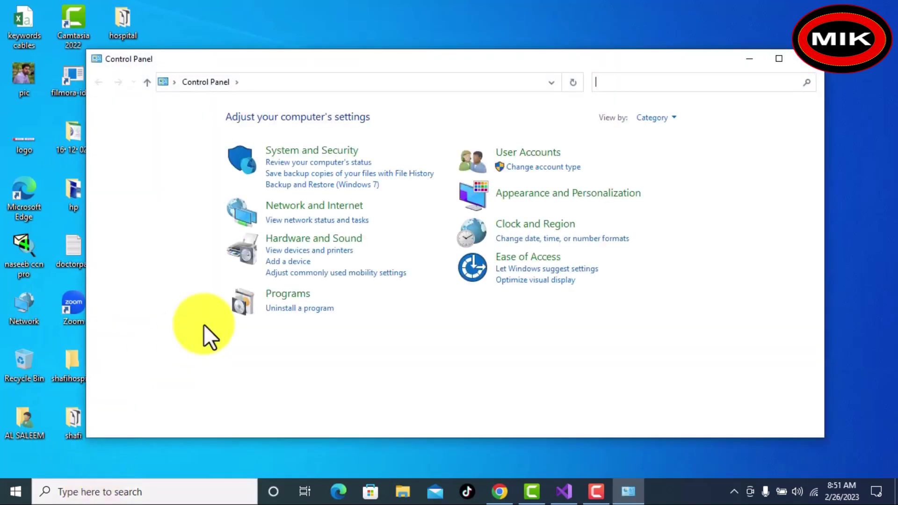
click(277, 297)
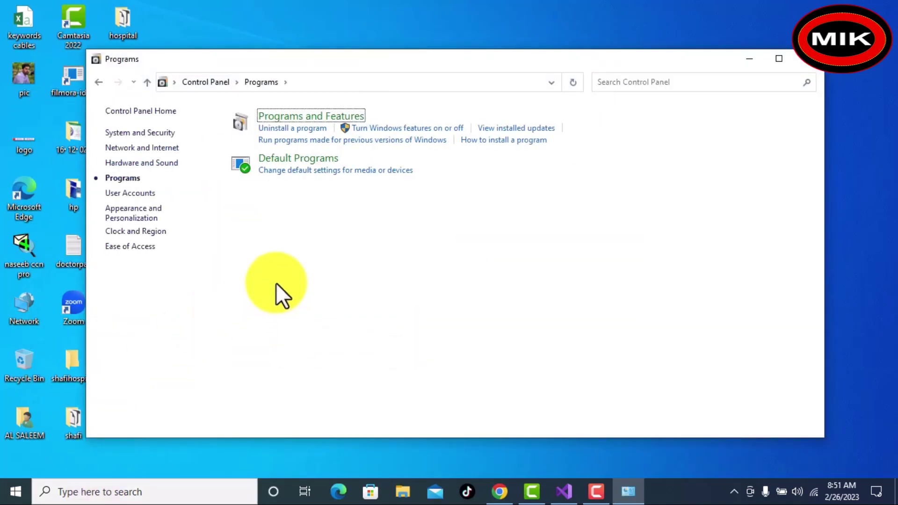
click(310, 115)
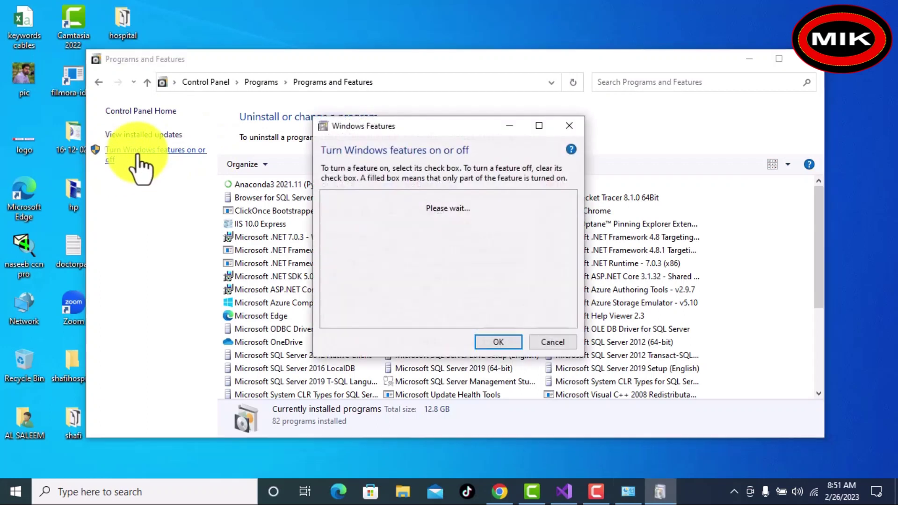
Step: Maximize Windows Features and expand IIS, FTP Server, Web Management Tools, World Wide Web Services and Application Development
click(546, 126)
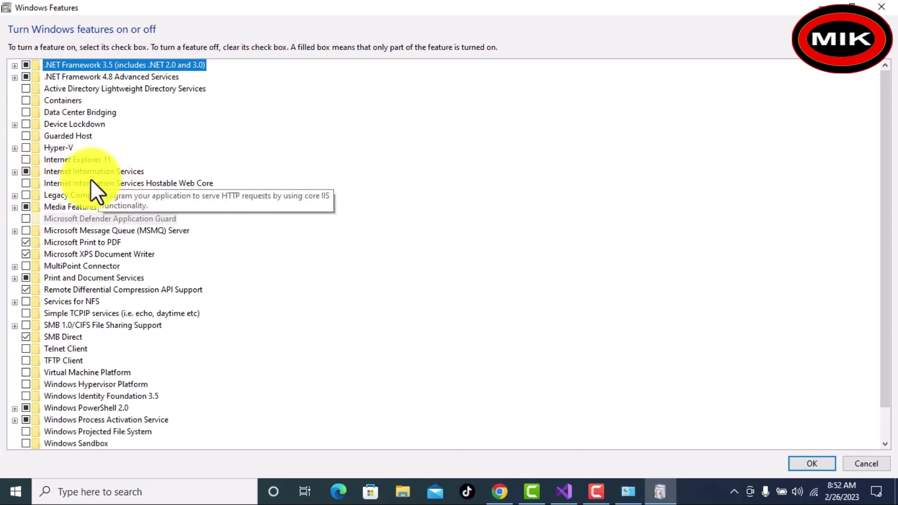
click(14, 171)
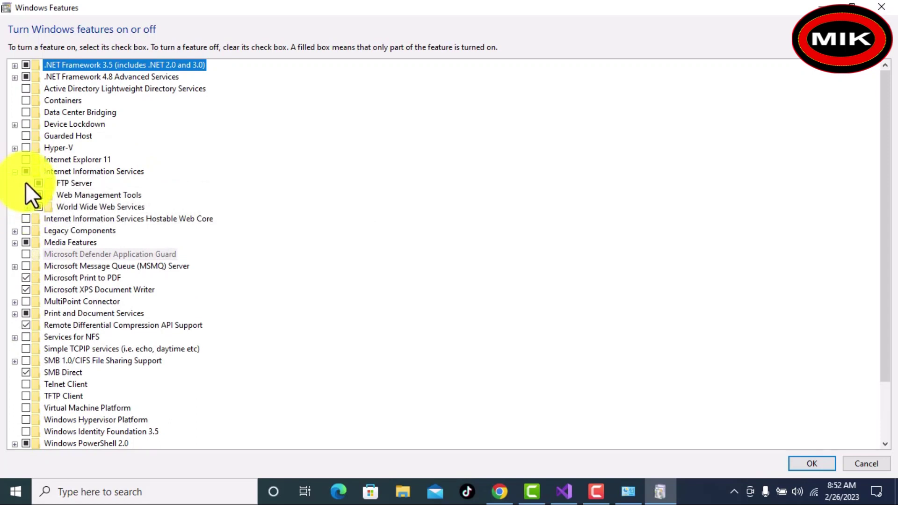
click(27, 183)
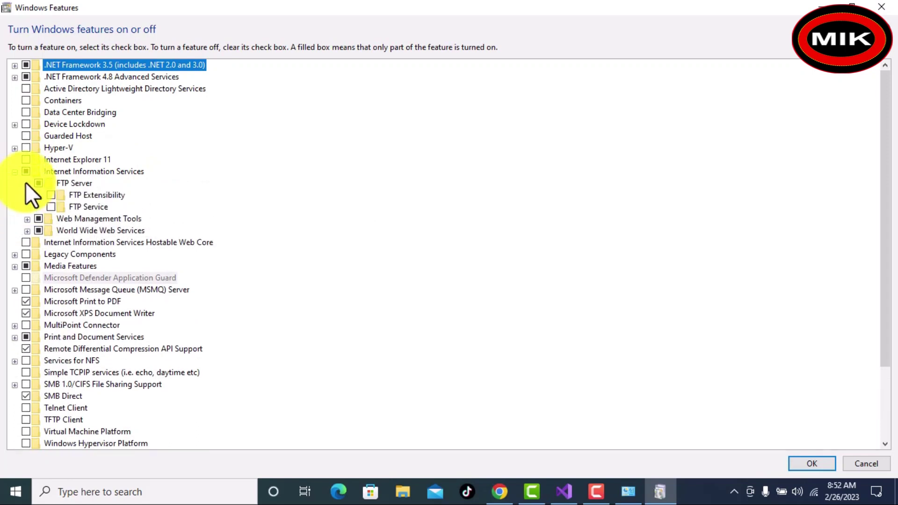
click(27, 219)
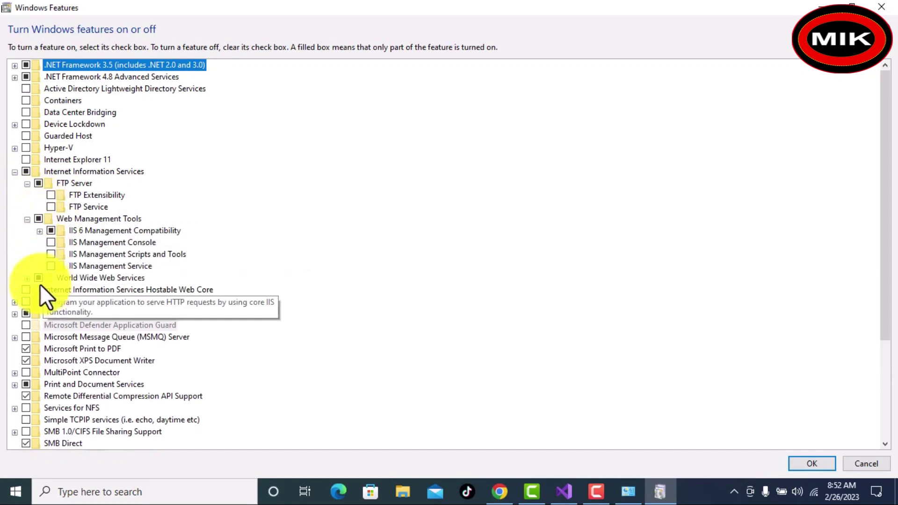
click(27, 278)
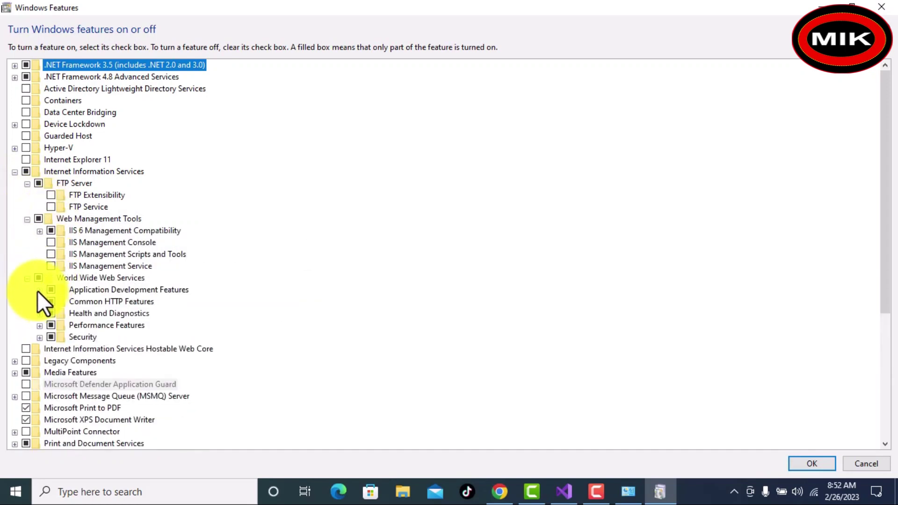
click(39, 291)
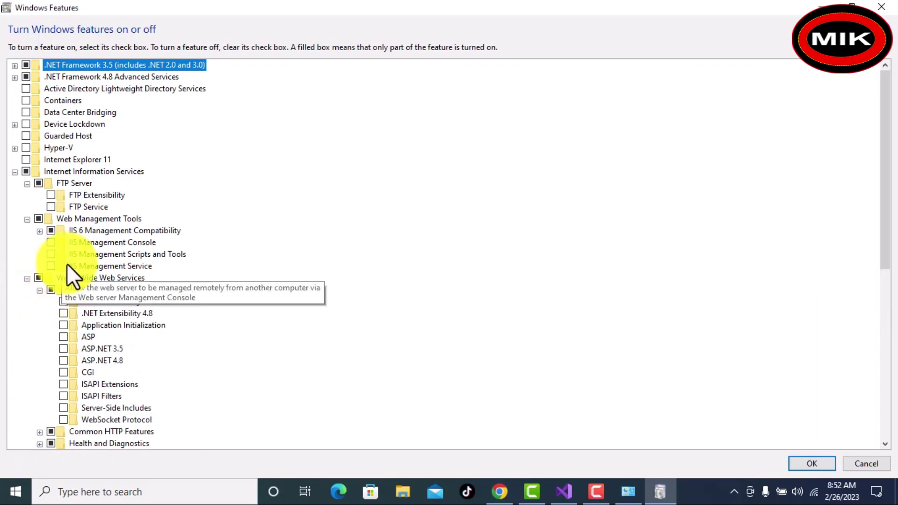
Step: Turn on FTP Extensibility and FTP Service, keeping FTP Service on at the warning
click(50, 196)
click(51, 206)
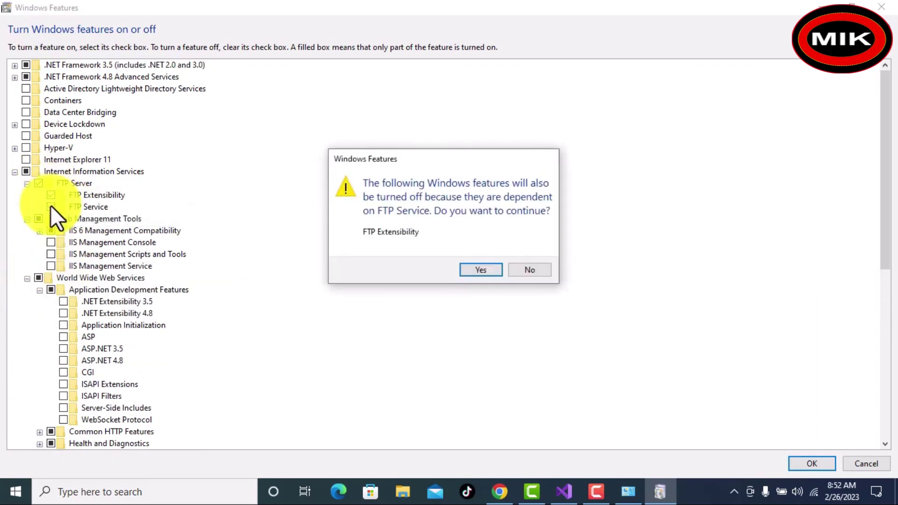
click(523, 267)
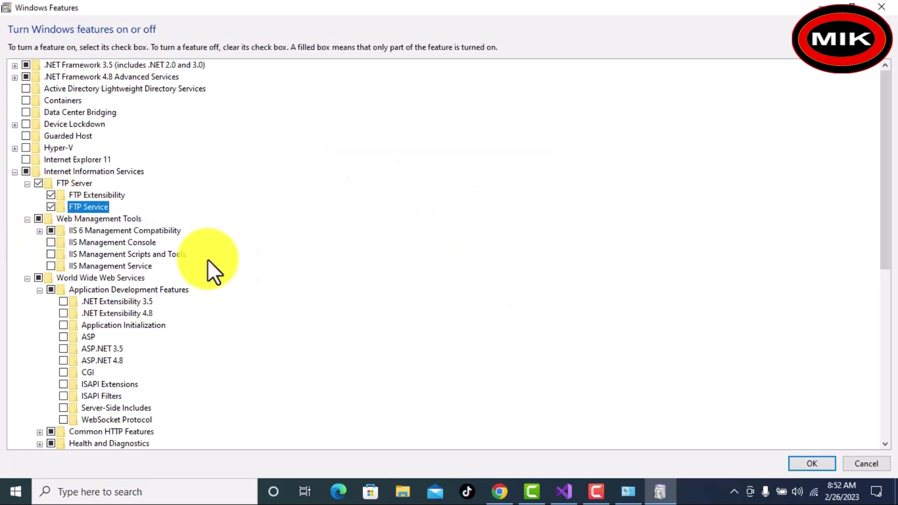
Step: Tick all IIS Management and IIS 6 Management Compatibility items, then collapse the groups
click(50, 243)
click(51, 254)
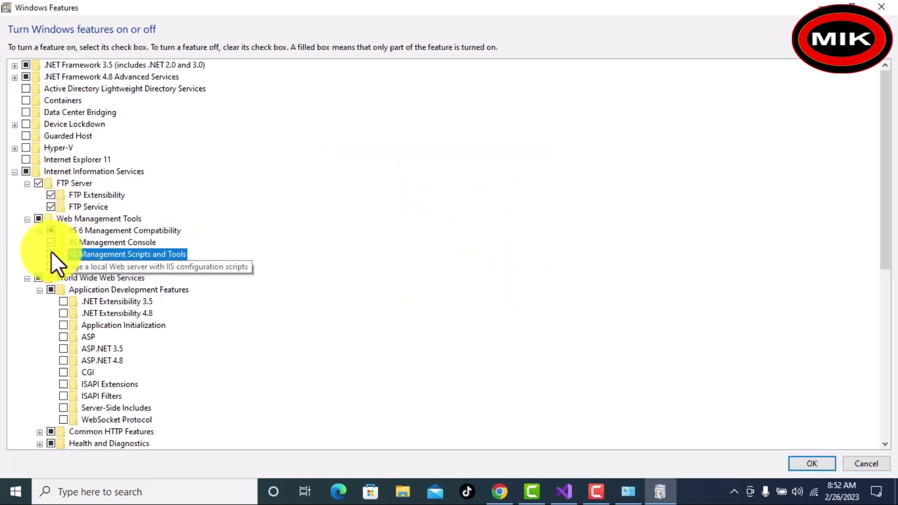
click(51, 266)
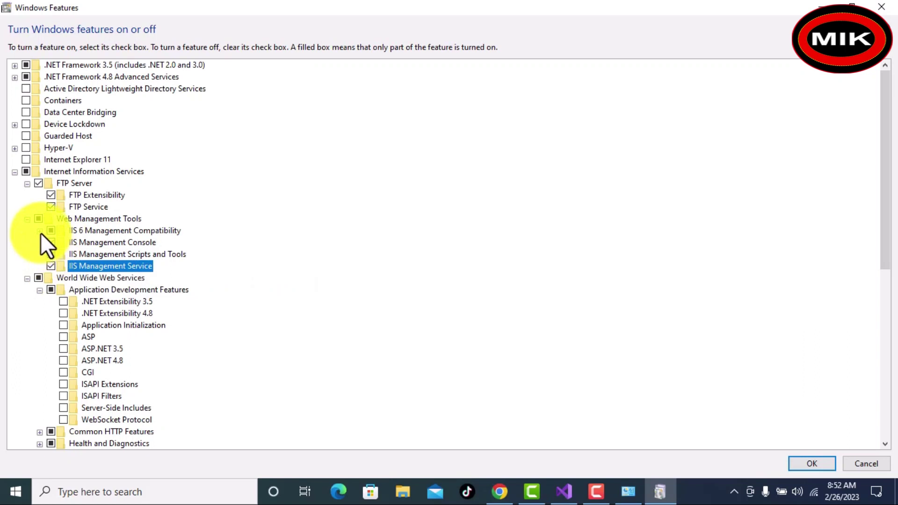
click(40, 232)
click(63, 241)
click(64, 253)
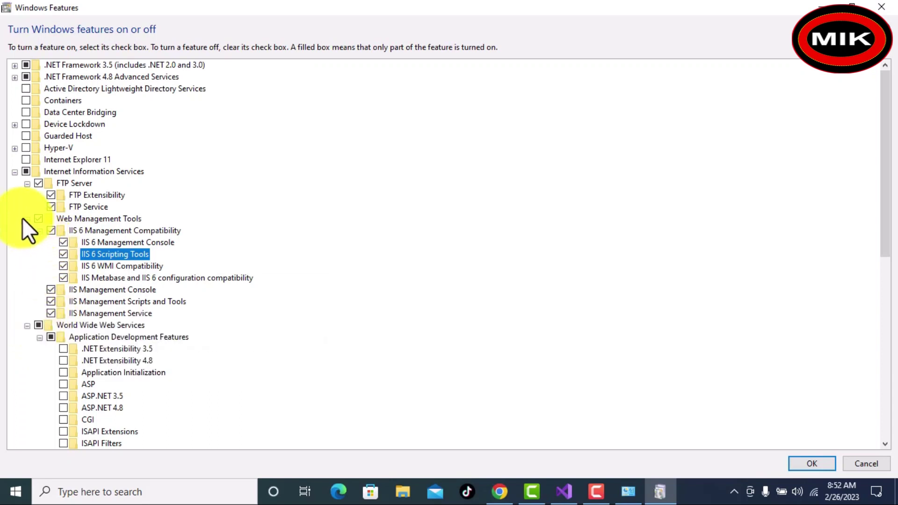
click(26, 184)
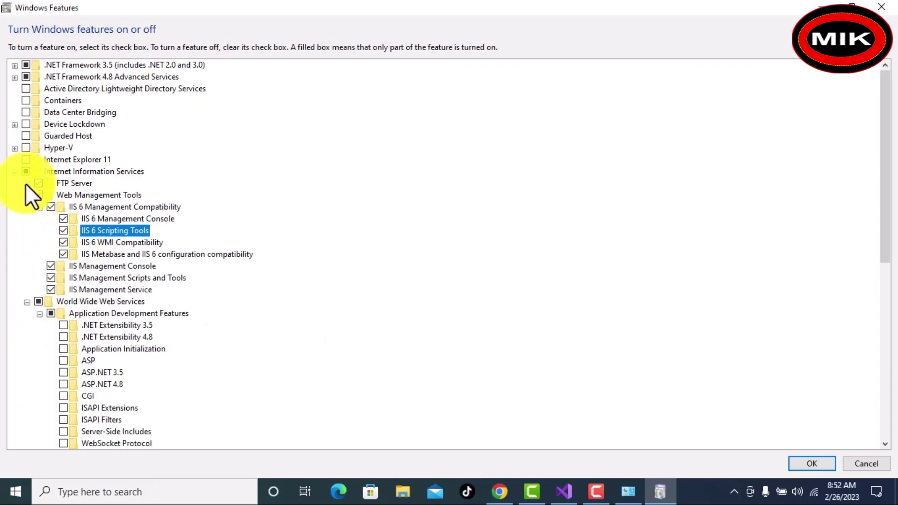
click(27, 196)
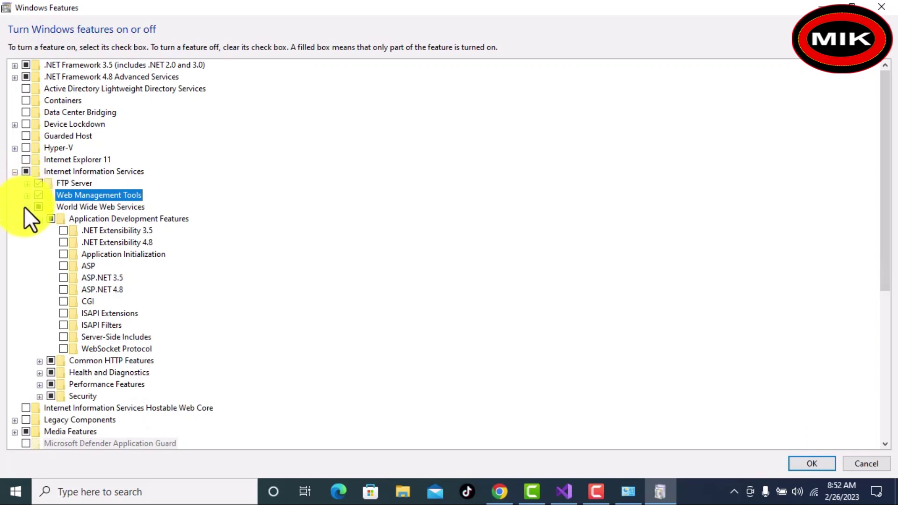
click(25, 207)
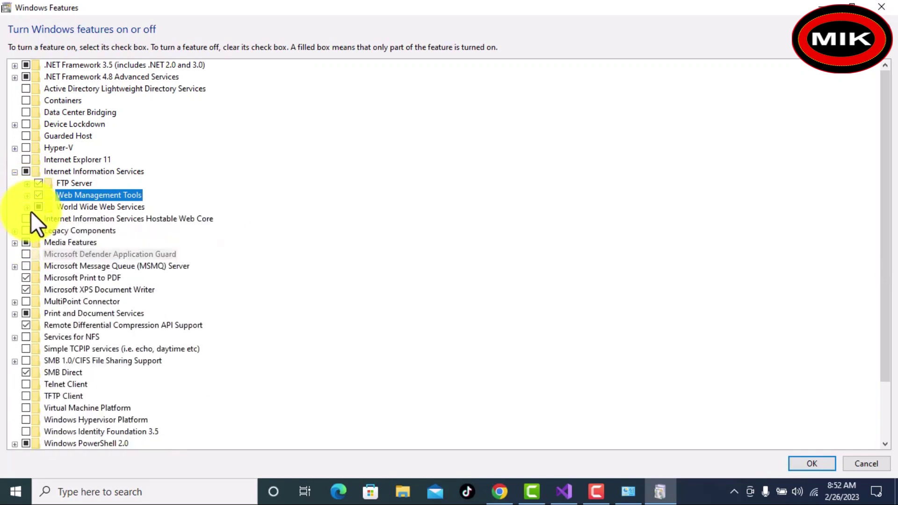
Step: Enable all Application Development Features: .NET Extensibility, ASP, ASP.NET, CGI, Server-Side Includes, WebSocket
click(27, 207)
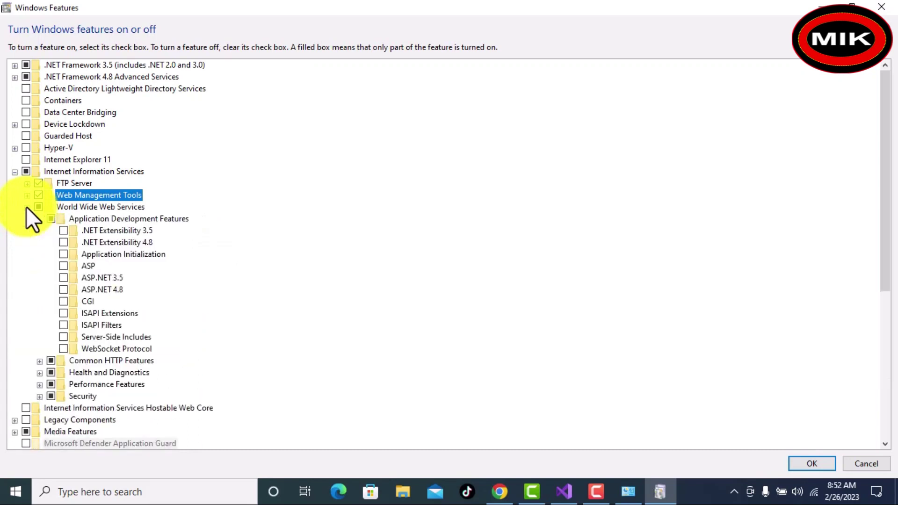
click(65, 230)
click(63, 243)
click(63, 254)
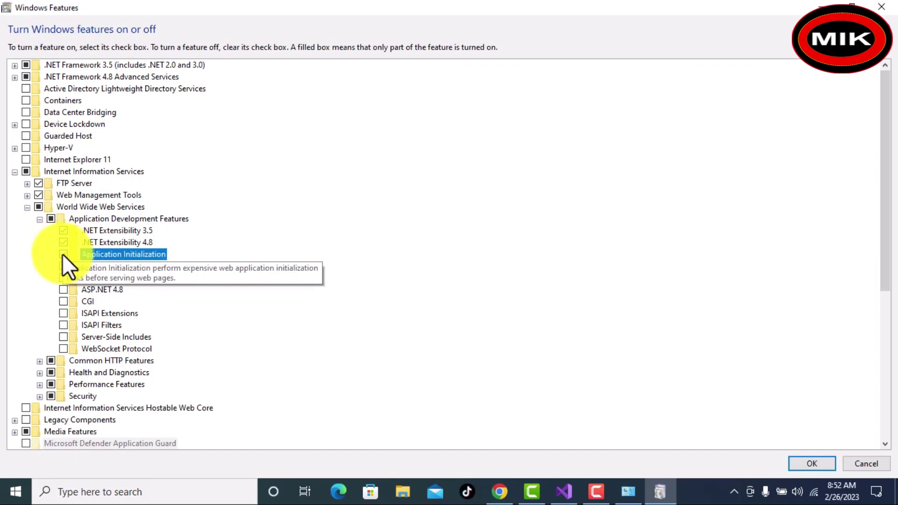
click(63, 266)
click(63, 276)
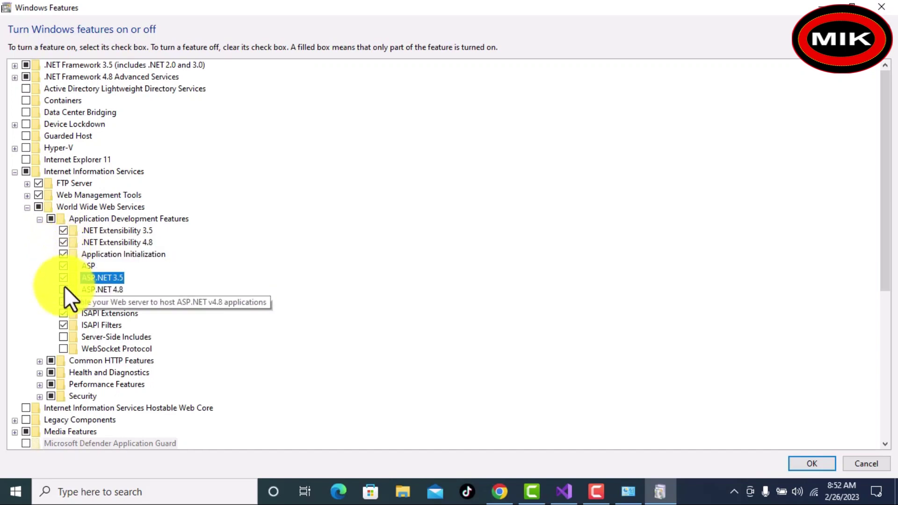
click(63, 288)
click(64, 298)
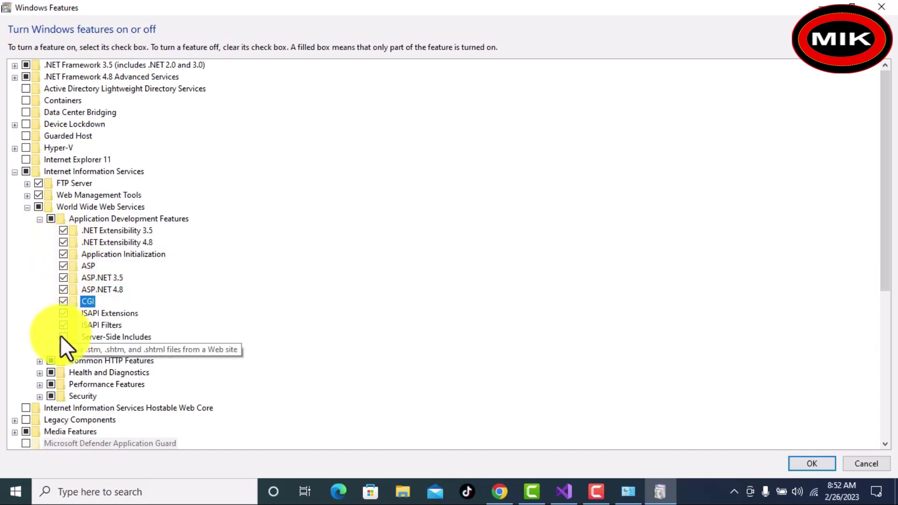
click(60, 336)
click(62, 348)
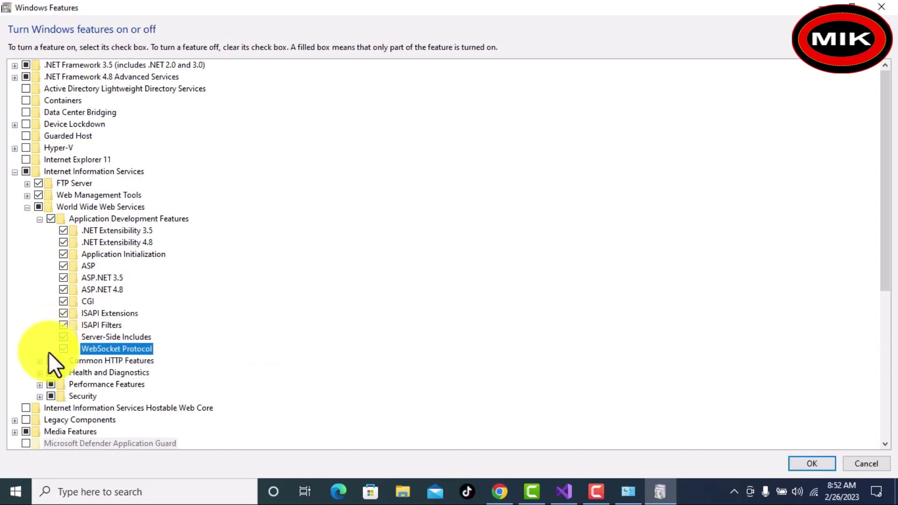
Step: Enable every Common HTTP Feature, including Directory Browsing, HTTP Errors, Static Content and WebDAV Publishing
click(39, 362)
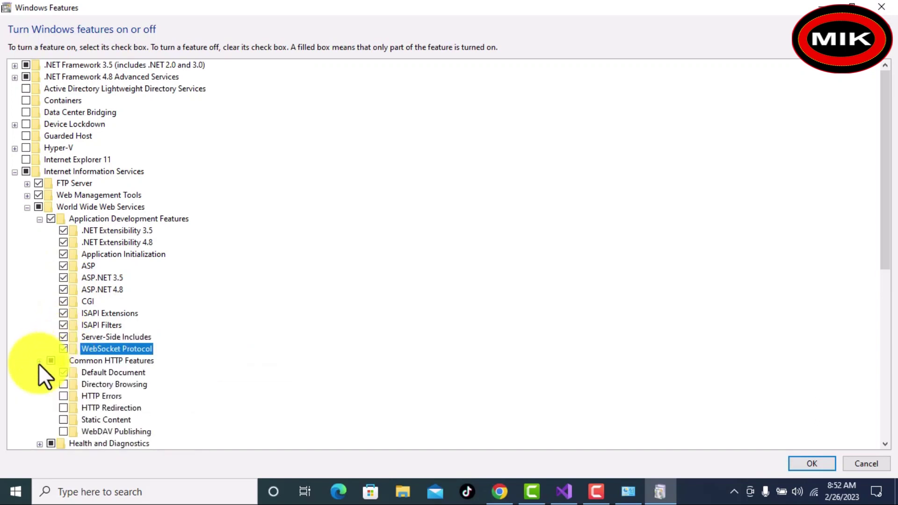
click(61, 385)
click(64, 396)
click(64, 408)
click(64, 418)
click(66, 409)
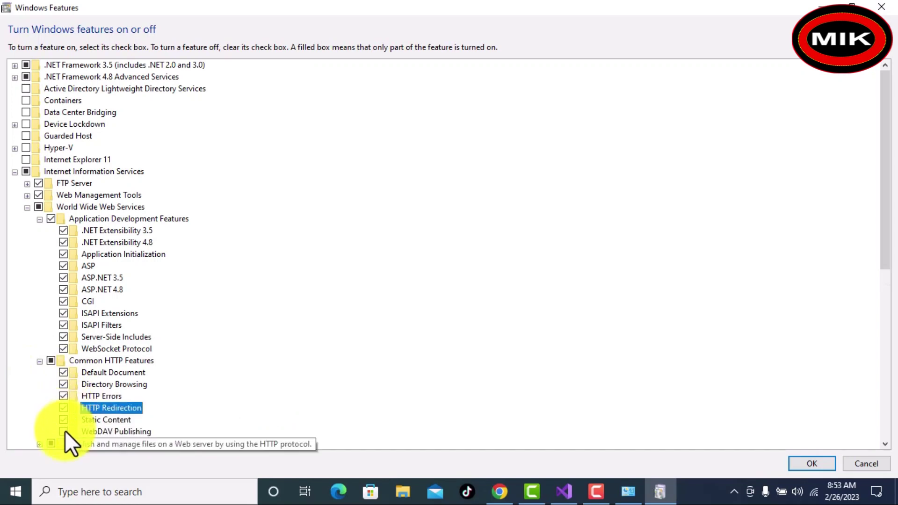
click(66, 433)
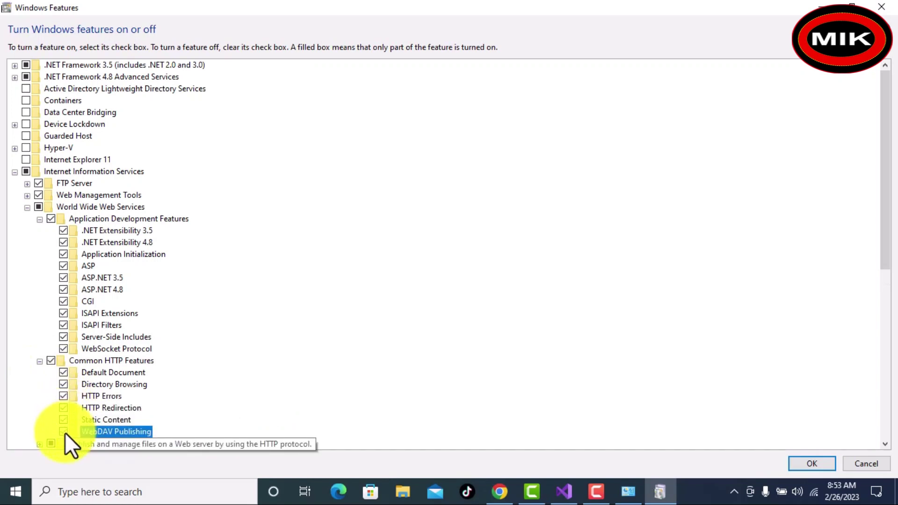
click(37, 361)
Step: Enable all Health and Diagnostics items: Custom, HTTP and ODBC Logging, Logging Tools, Request Monitor, Tracing
click(37, 371)
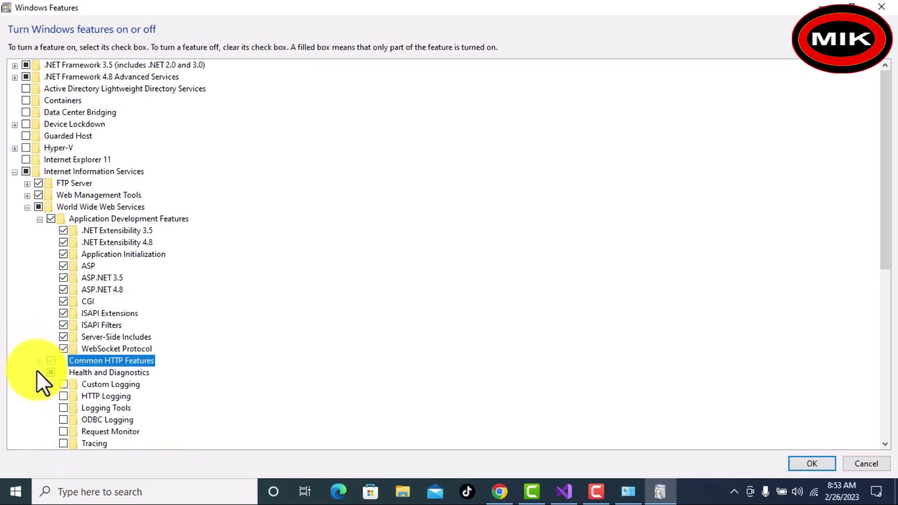
click(61, 381)
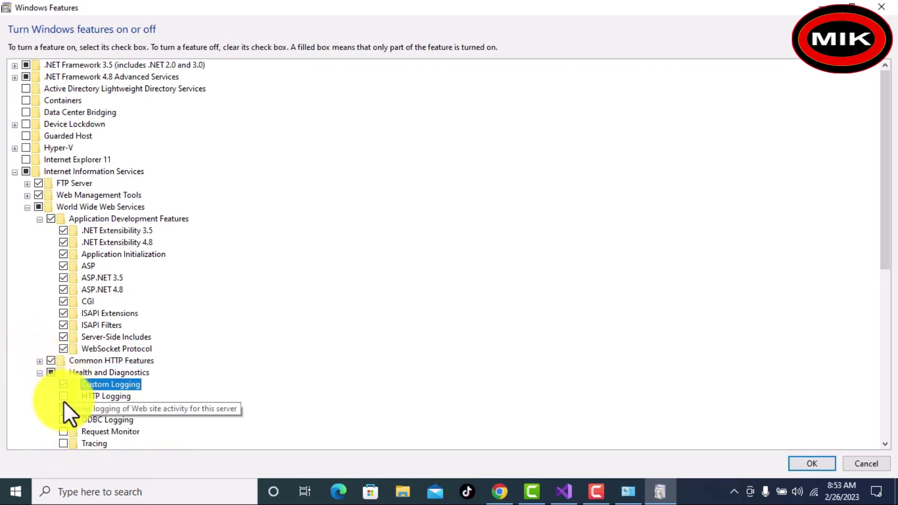
click(64, 396)
click(63, 409)
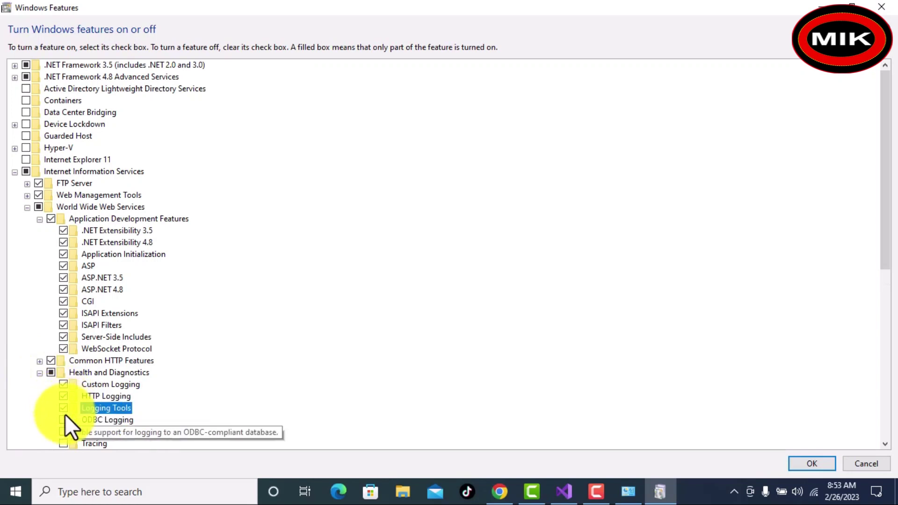
click(64, 419)
click(64, 432)
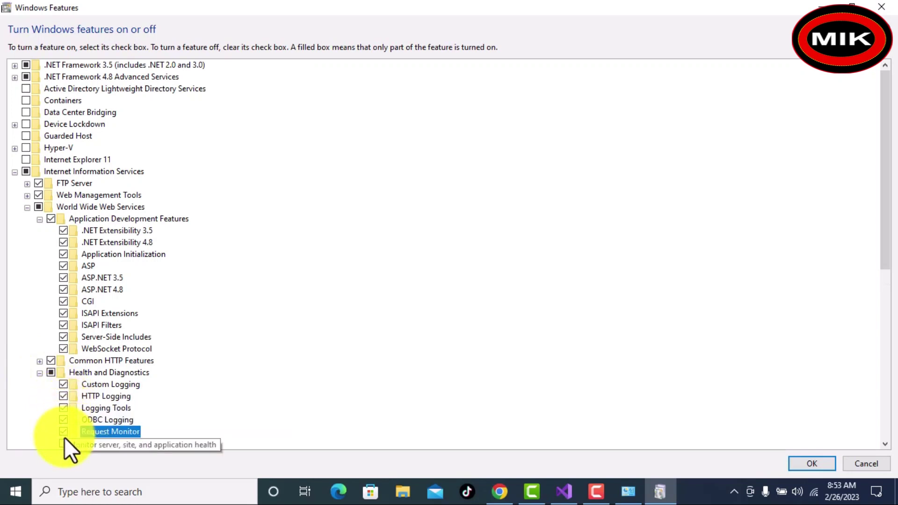
click(64, 443)
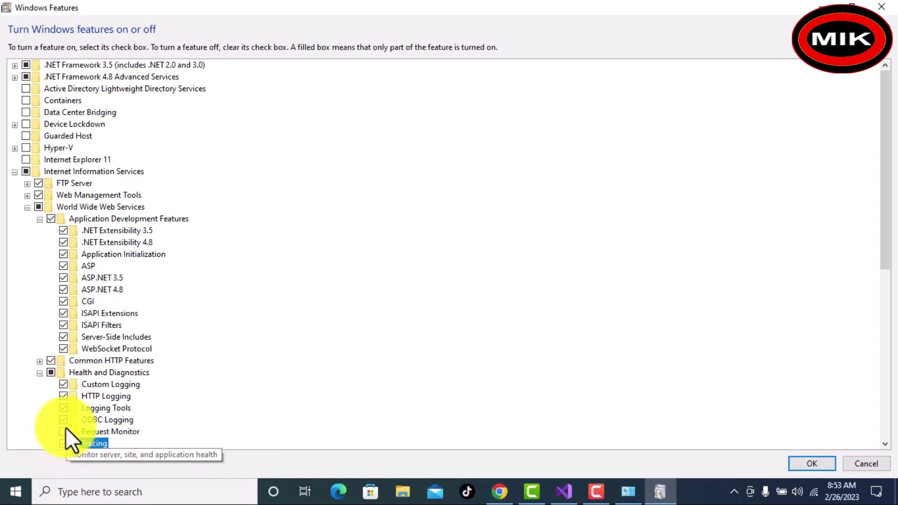
click(64, 430)
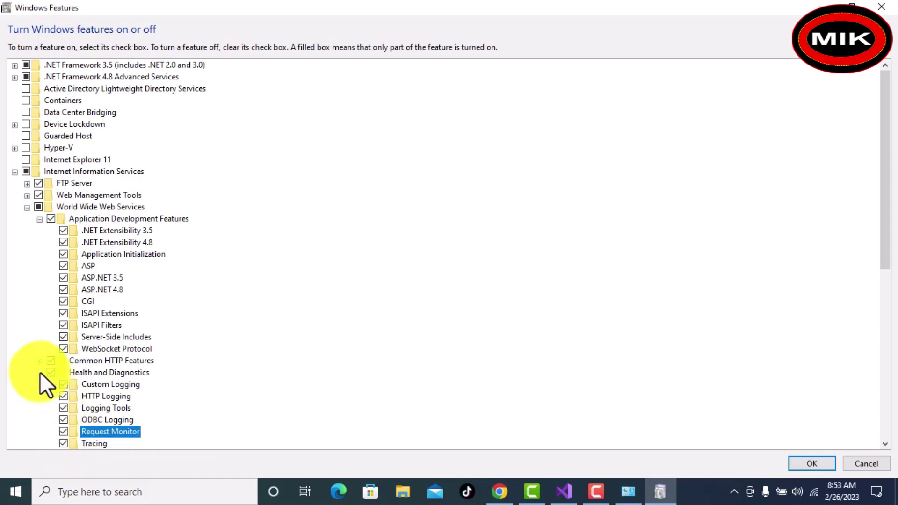
Step: Enable Dynamic and Static Content Compression under Performance Features
click(39, 219)
click(38, 243)
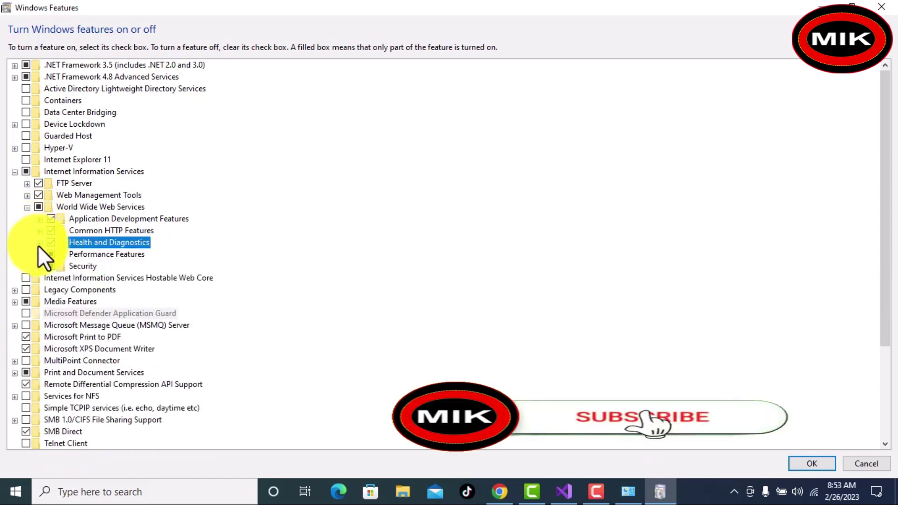
click(37, 254)
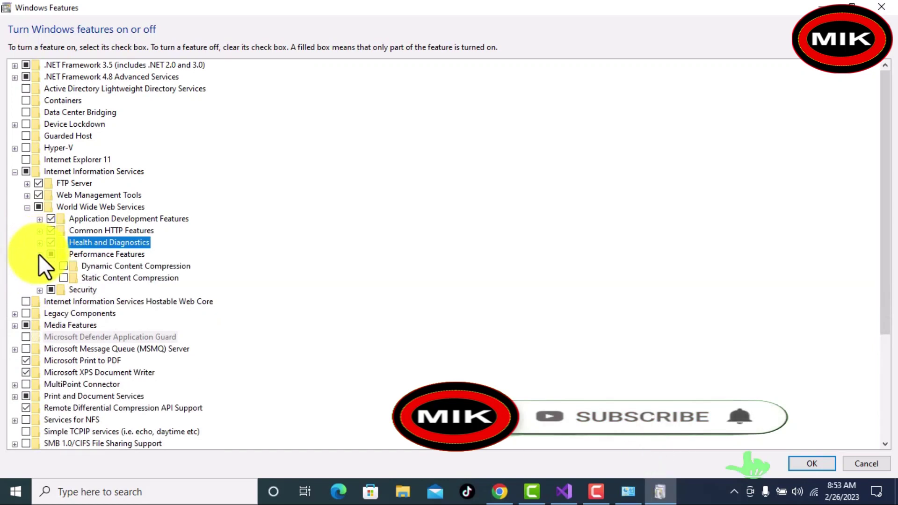
click(63, 266)
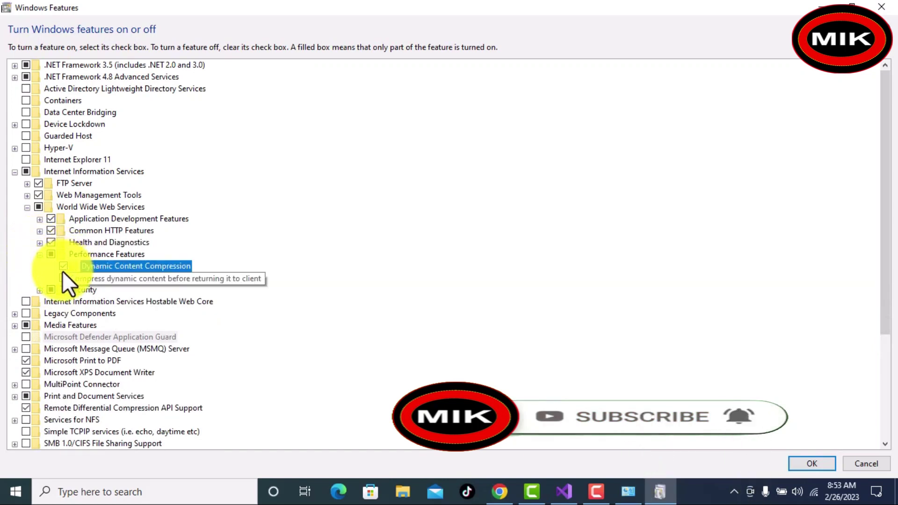
click(63, 277)
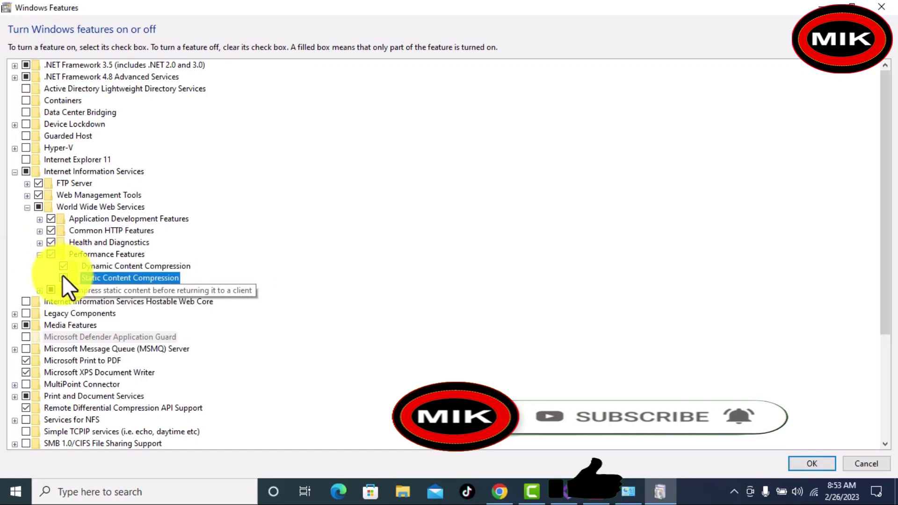
click(38, 253)
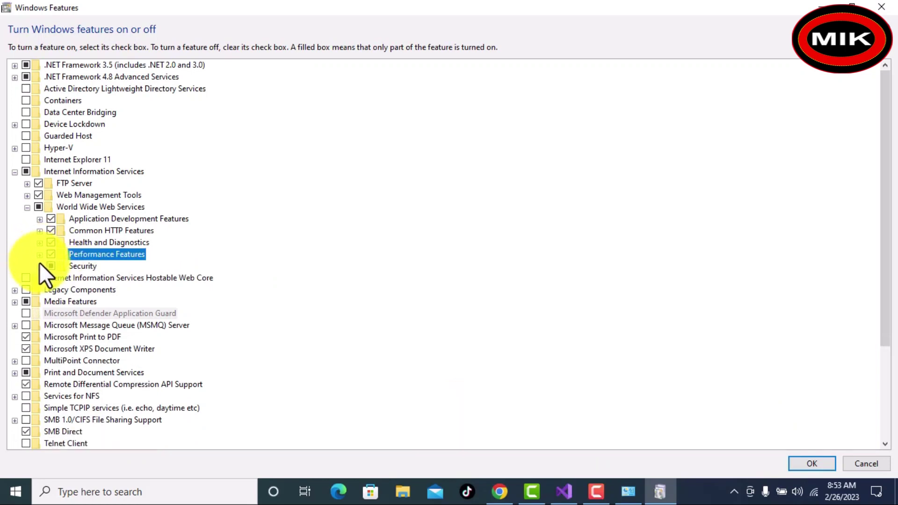
Step: Enable every Security item, from Basic Authentication through URL Authorization and Windows Authentication
click(39, 266)
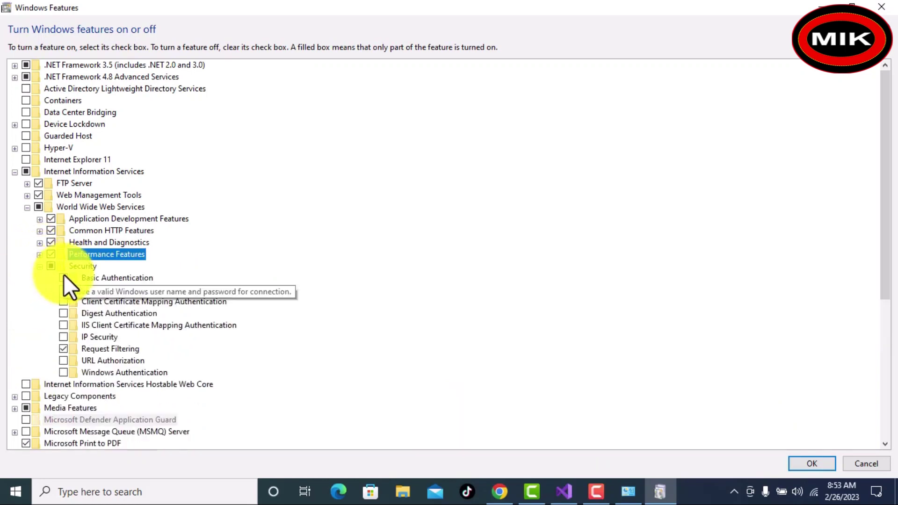
click(64, 276)
click(64, 290)
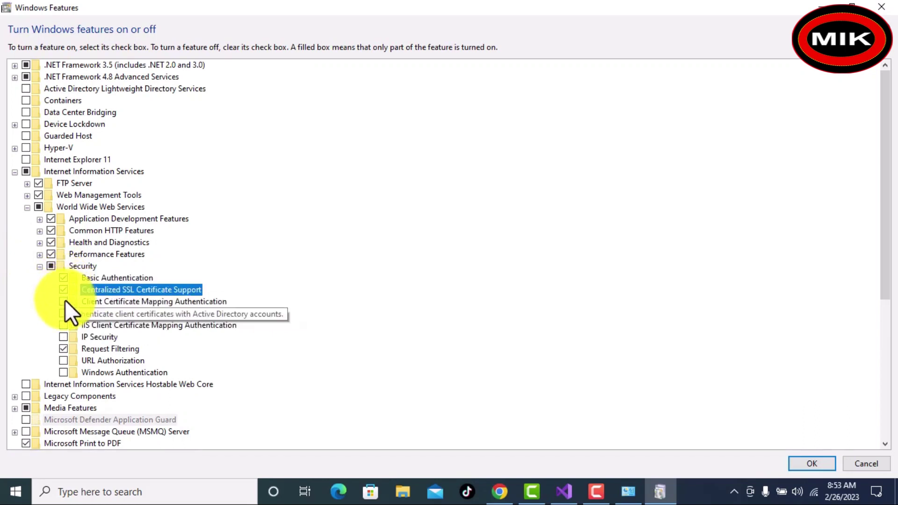
click(65, 301)
click(64, 312)
click(63, 325)
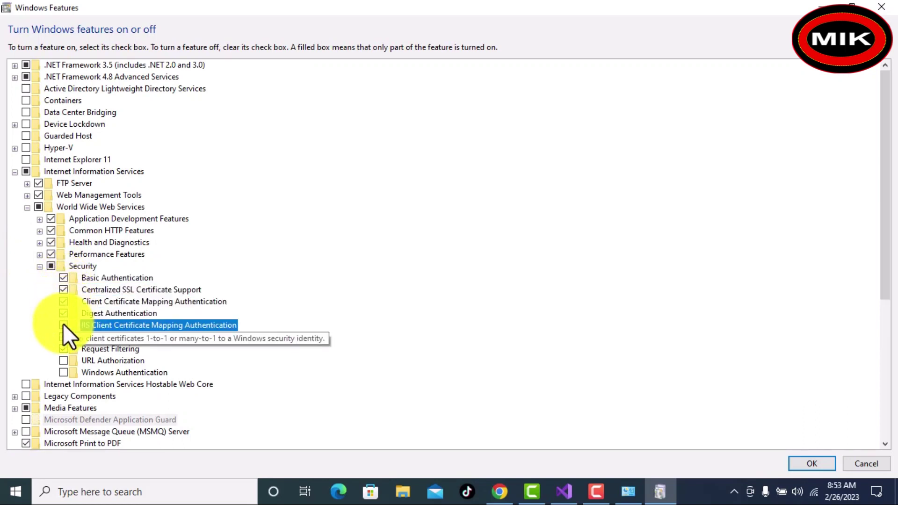
click(63, 335)
click(63, 350)
click(63, 360)
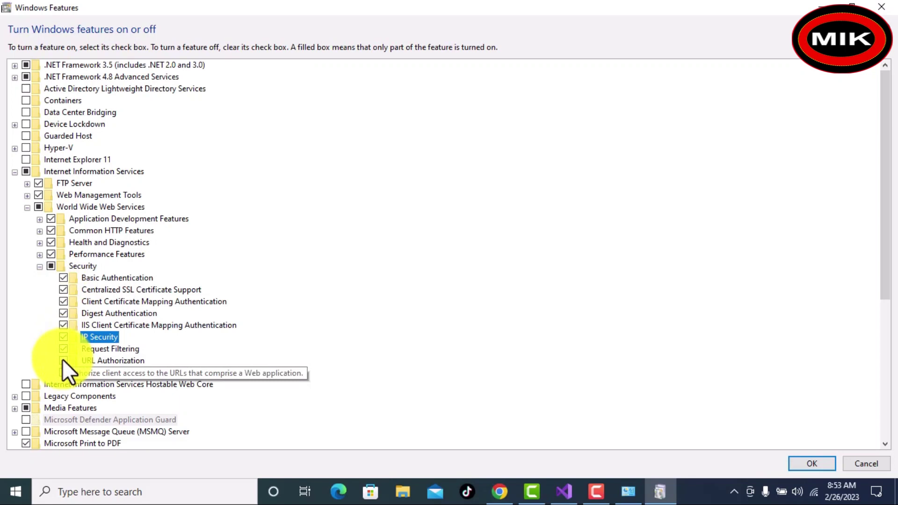
click(66, 371)
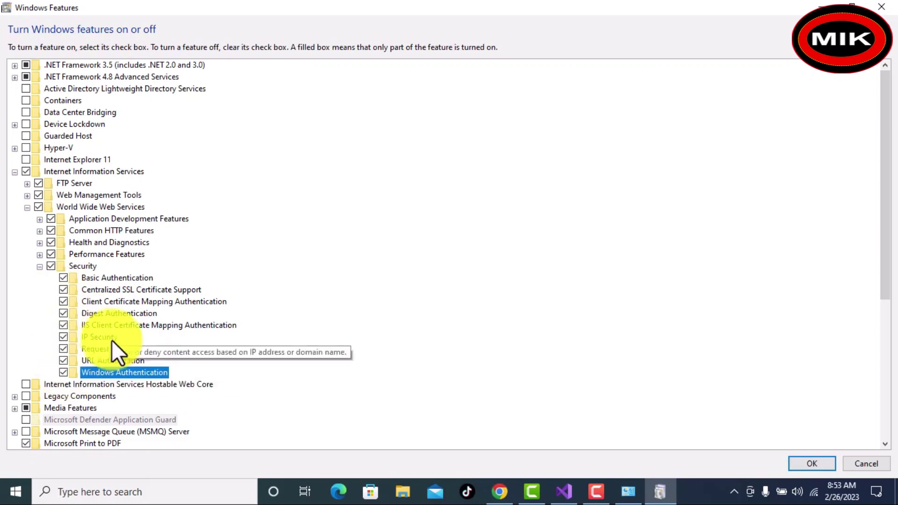
click(41, 267)
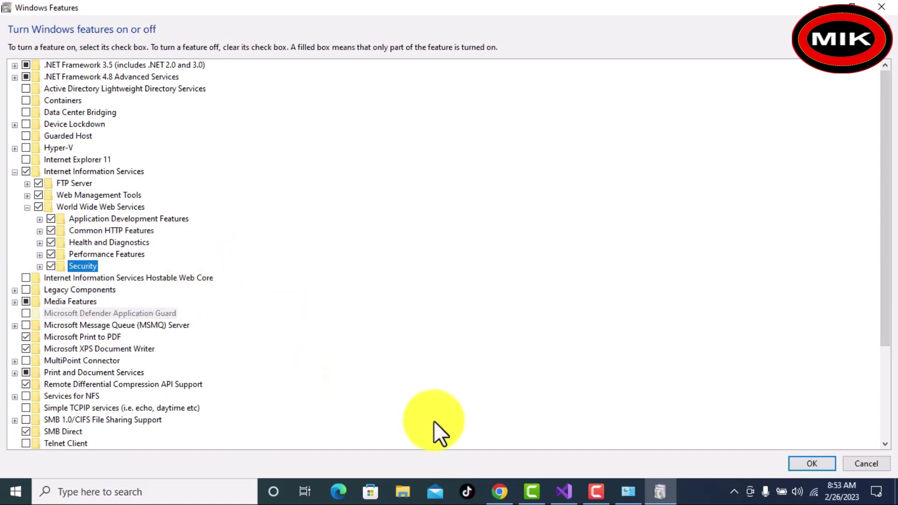
Step: Apply the IIS feature changes and restart the PC to finish installing them
click(811, 464)
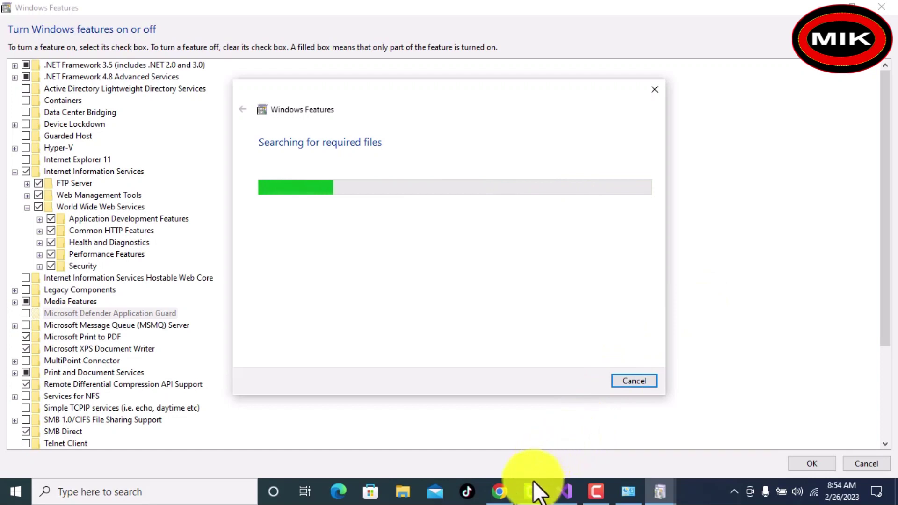
click(598, 491)
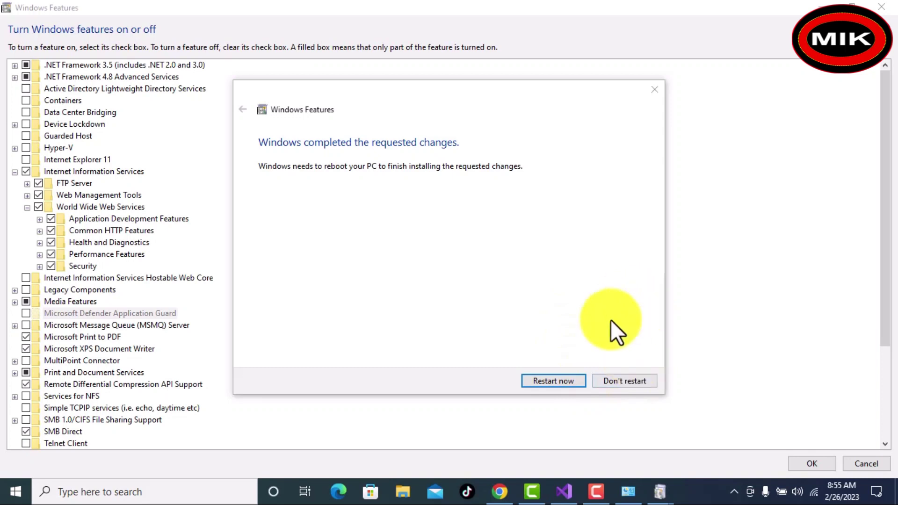
click(566, 380)
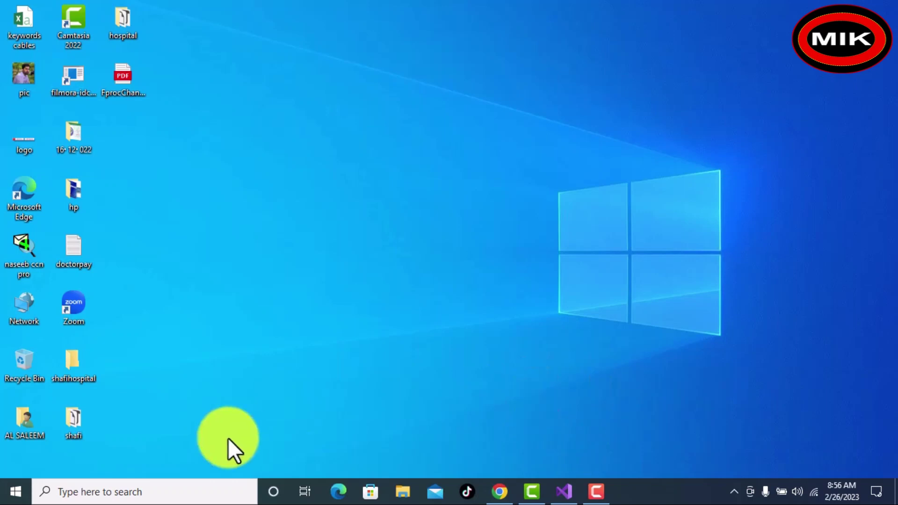
Step: Launch IIS Manager from search and expand DESKTOP-PLUACQ9 > Sites to list its three sites
click(111, 494)
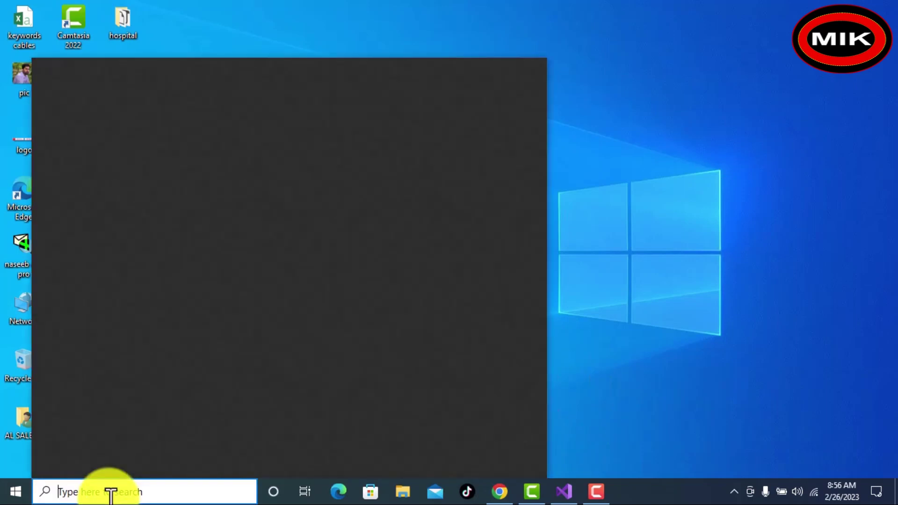
text(i)
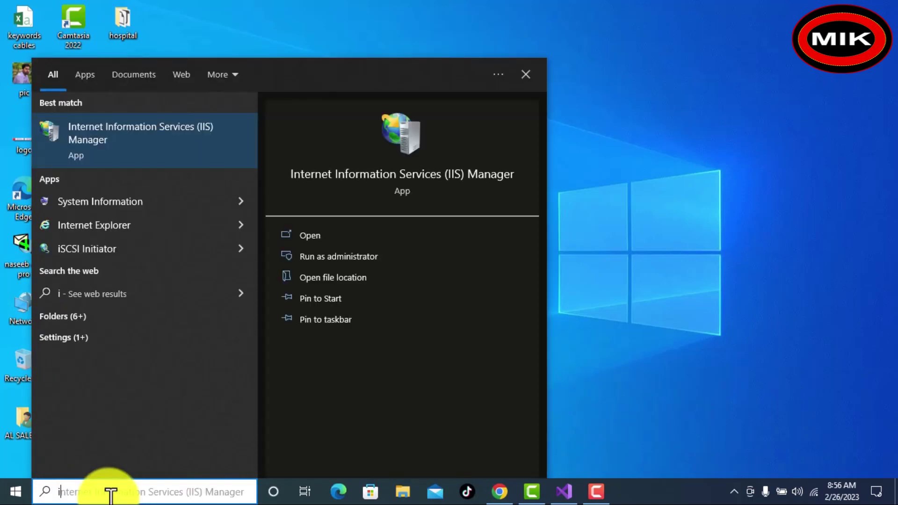
click(112, 127)
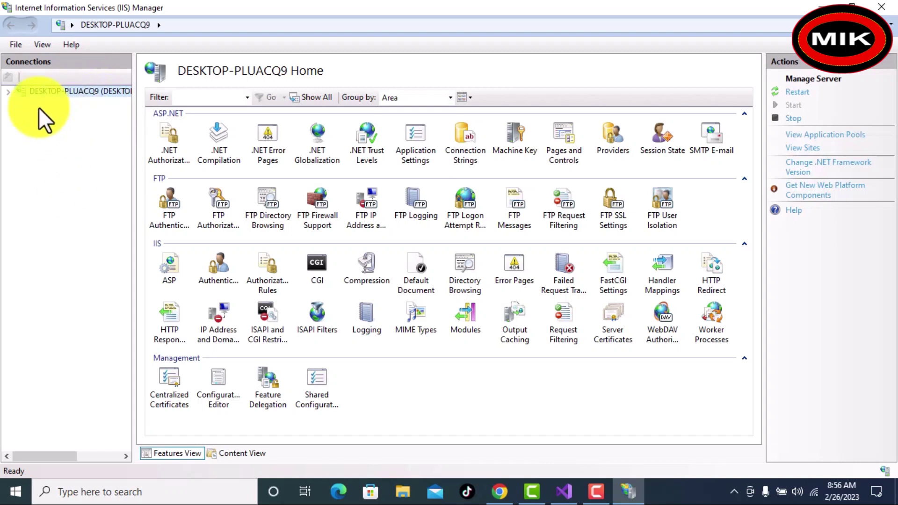
click(13, 95)
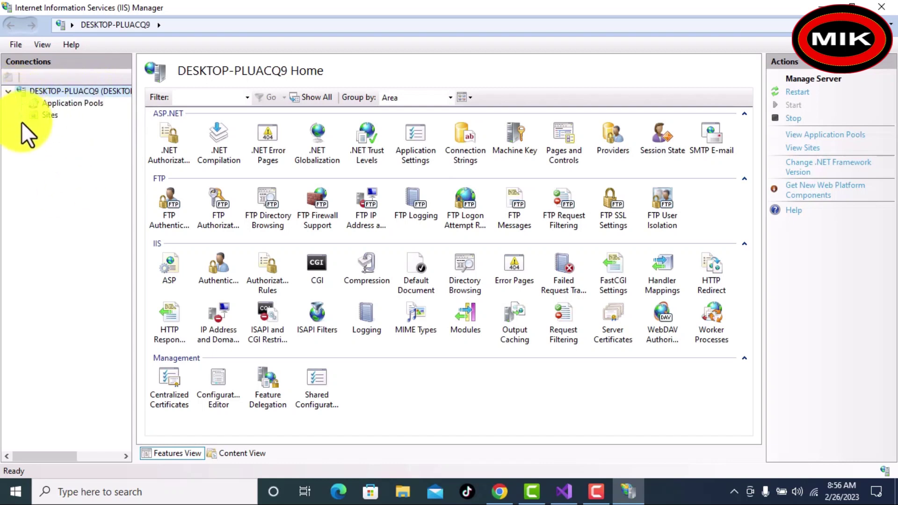
click(21, 117)
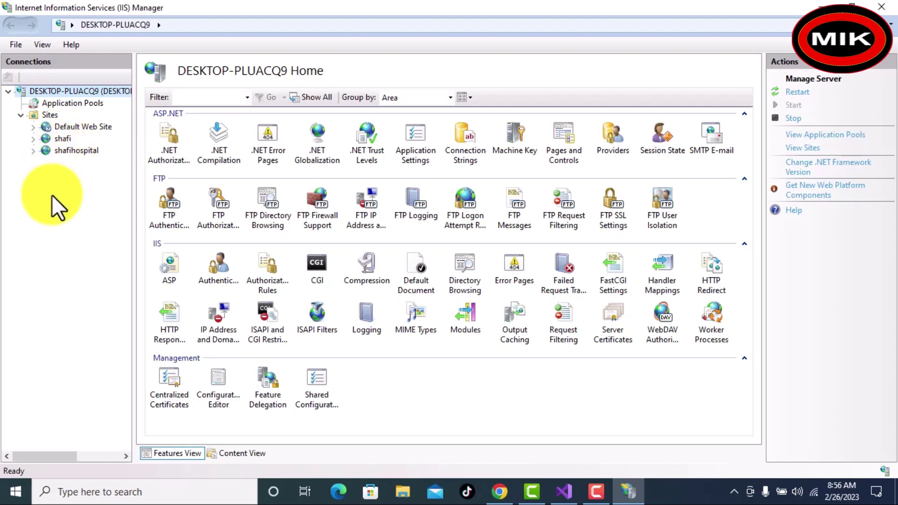
Step: Remove the shafihospital site from IIS Manager, confirming with Yes
right_click(47, 149)
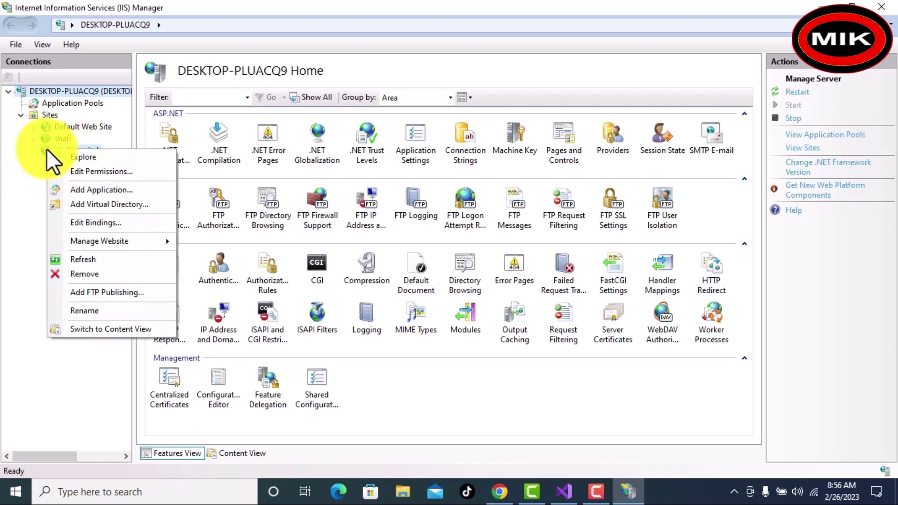
click(92, 277)
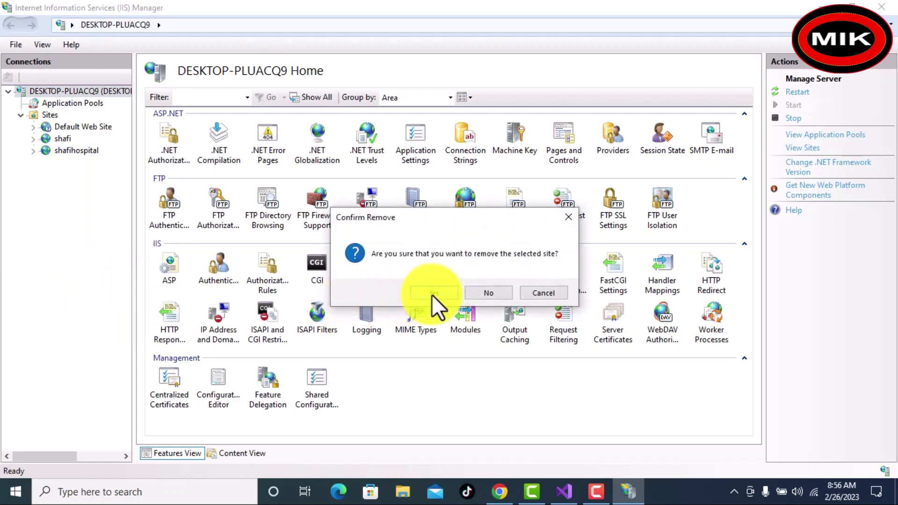
click(432, 295)
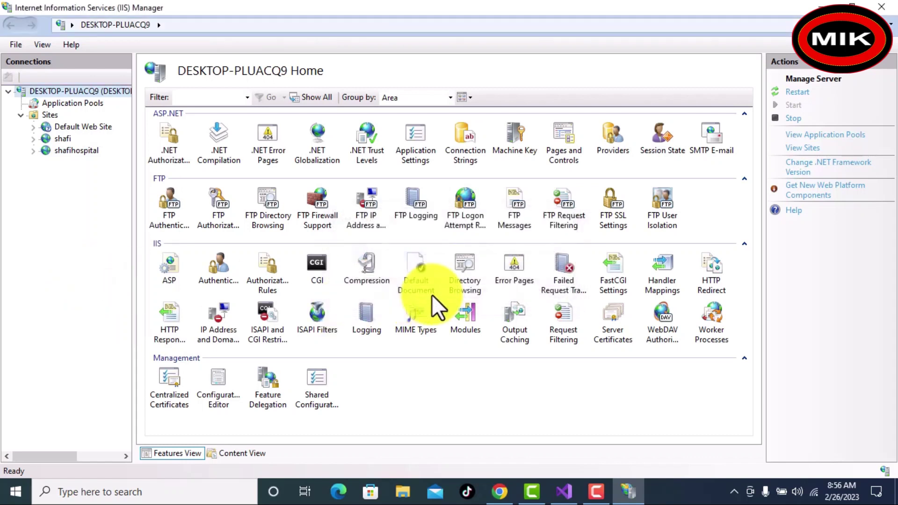
Step: Switch to Visual Studio showing the HospitalMangement appsettings.json
click(595, 496)
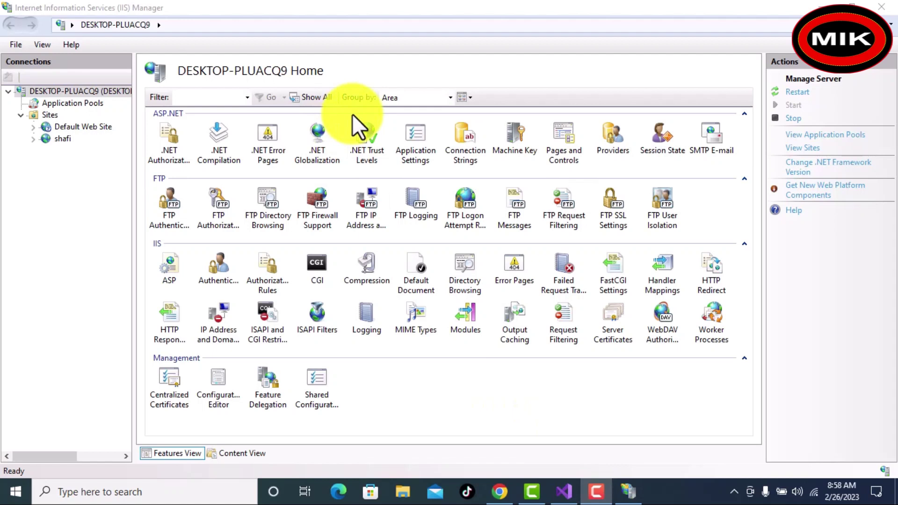
click(254, 107)
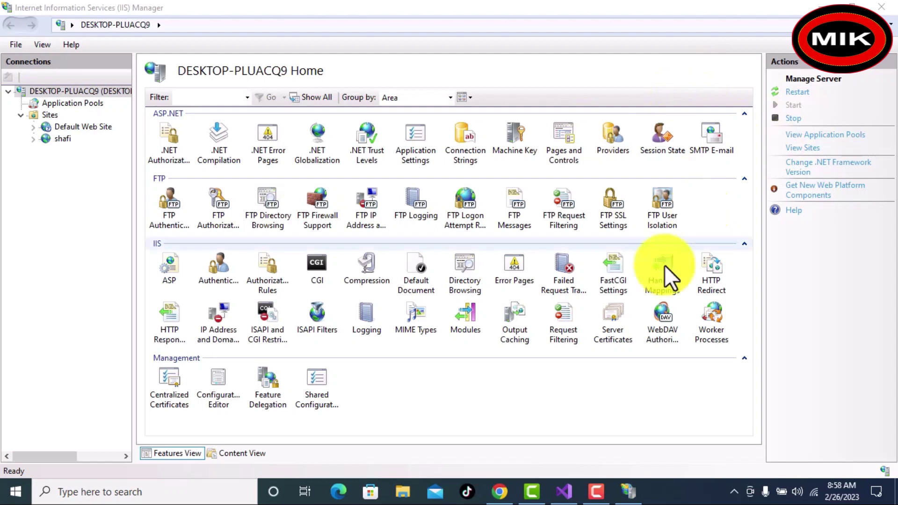
click(565, 490)
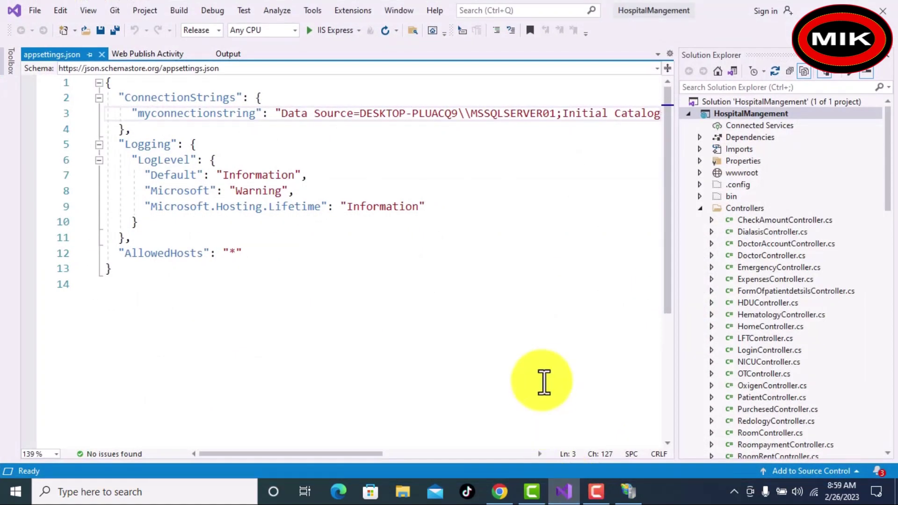
Step: Change the connection string's User ID to 'sa' and save appsettings.json
drag(327, 455, 449, 454)
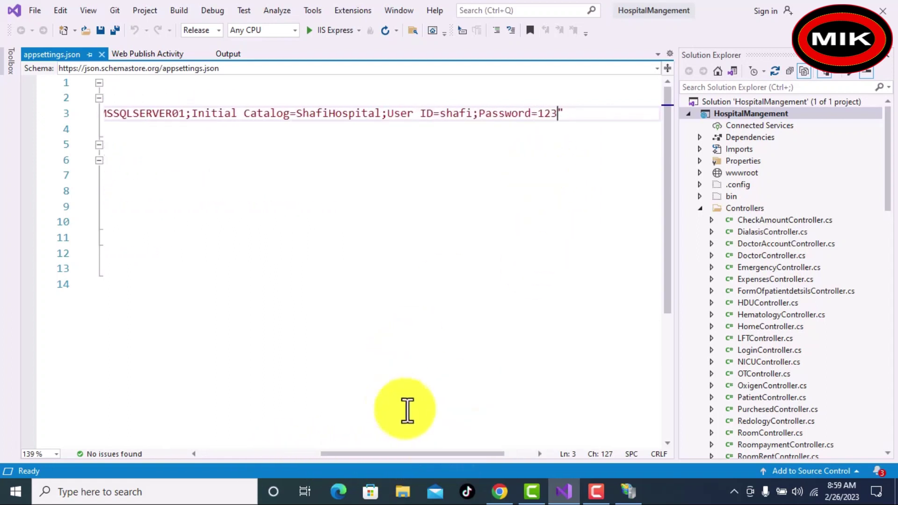
scroll(485, 323, up, 1)
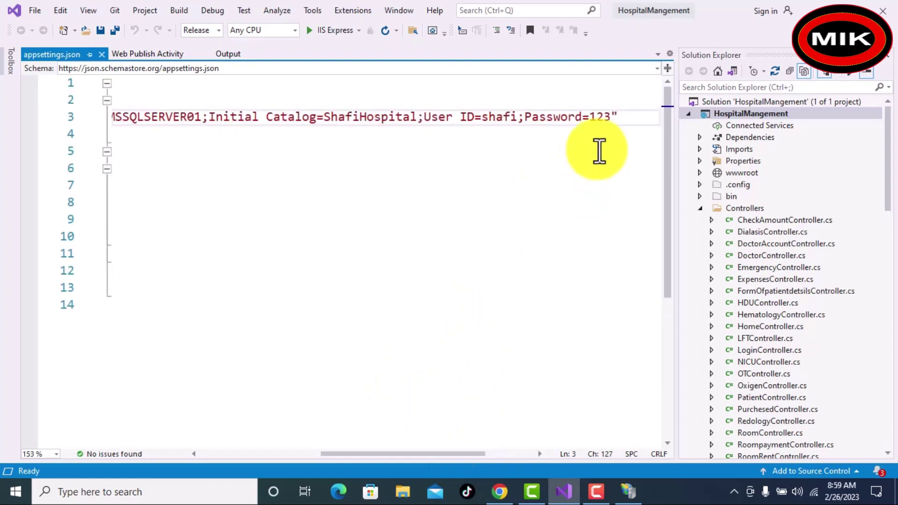
drag(582, 117, 615, 117)
click(552, 133)
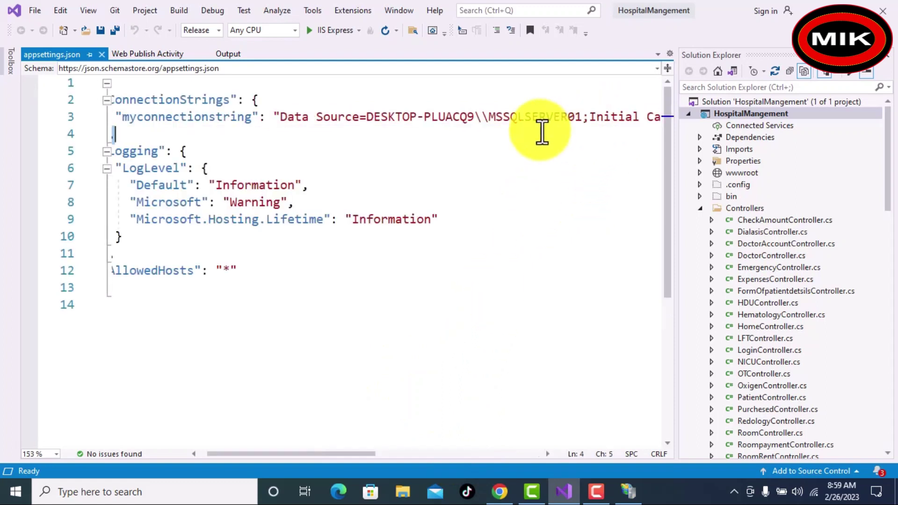
drag(280, 117, 589, 117)
drag(333, 453, 437, 437)
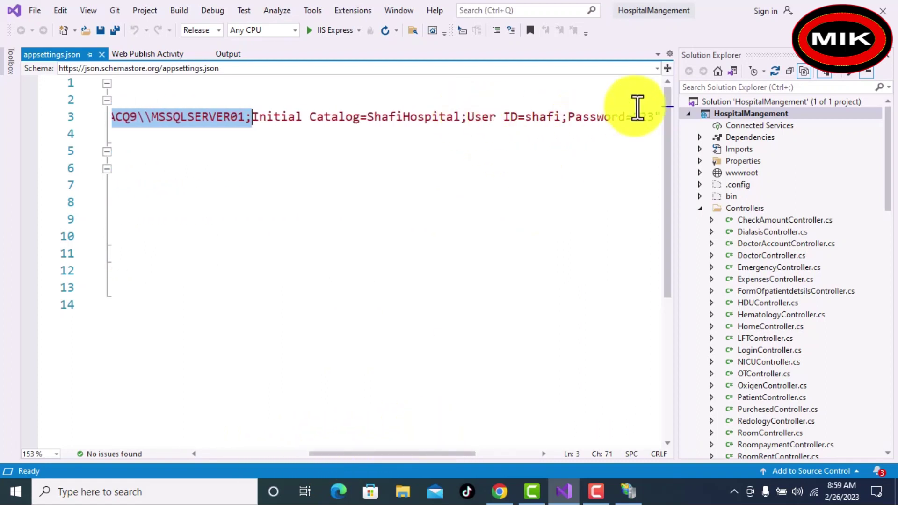
click(562, 125)
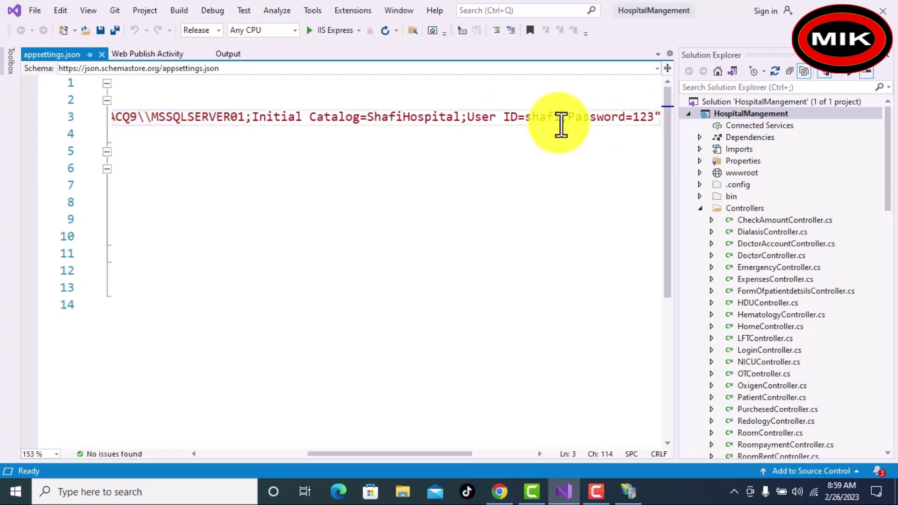
key(BackSpace)
key(BackSpace)
key(BackSpace)
key(BackSpace)
key(BackSpace)
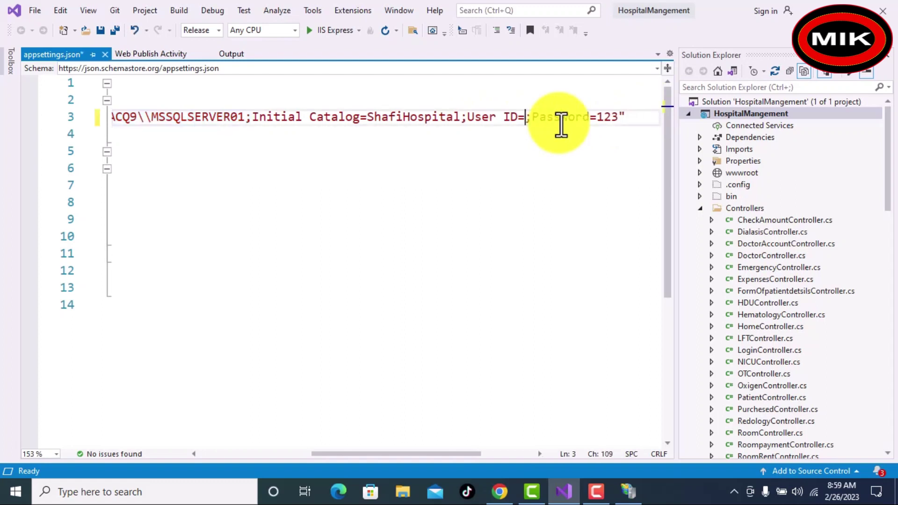
text(sa)
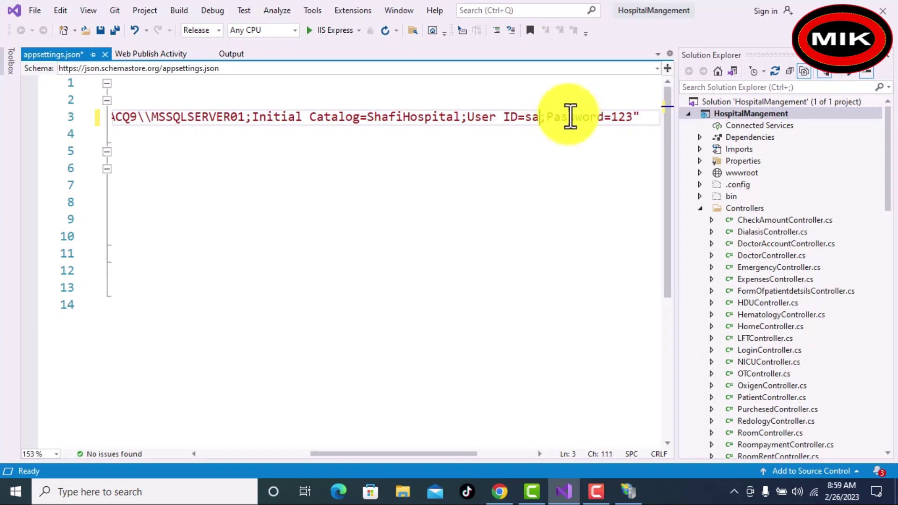
key(ctrl+s)
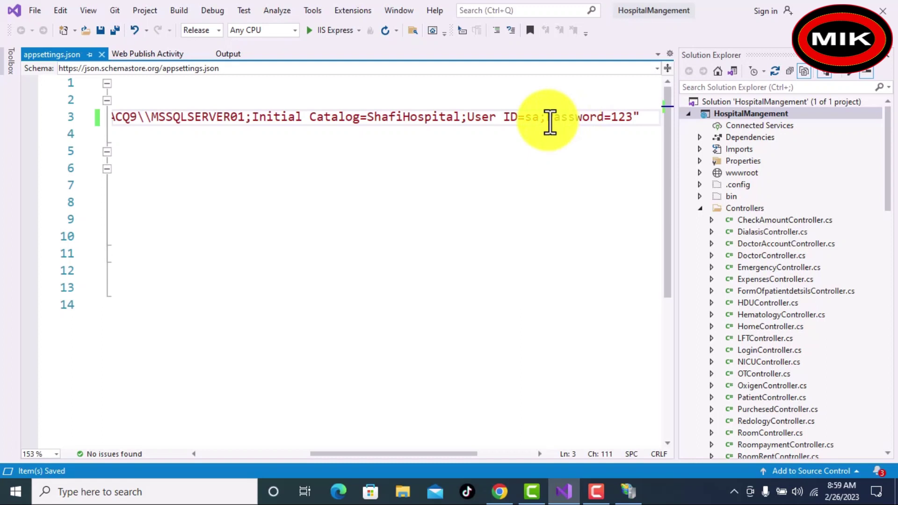
Step: Open the Publish page for the HospitalMangement project
click(705, 113)
right_click(706, 111)
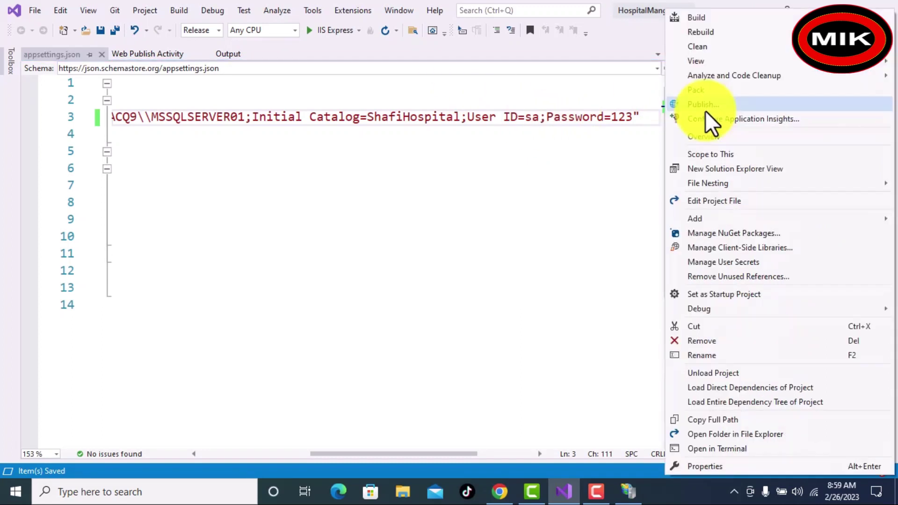
click(707, 104)
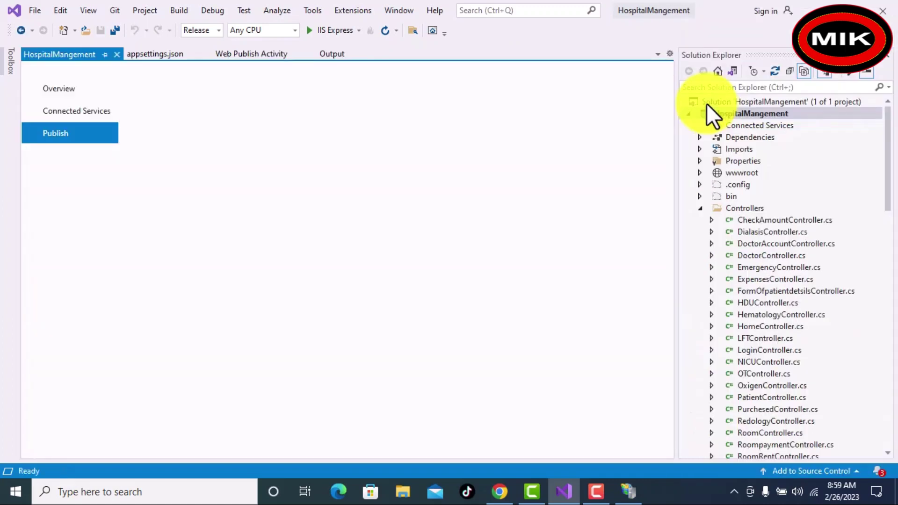
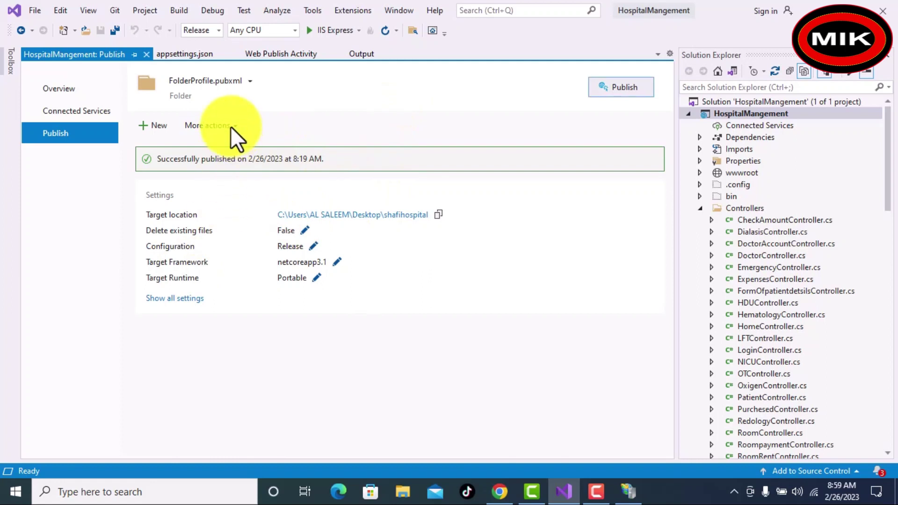
Step: Delete the FolderProfile.pubxml publish profile and confirm the deletion
click(213, 124)
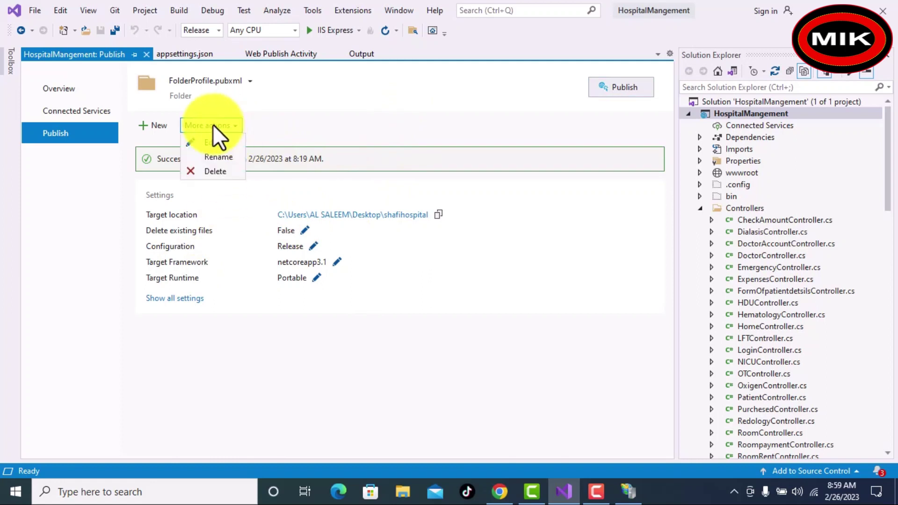
click(202, 173)
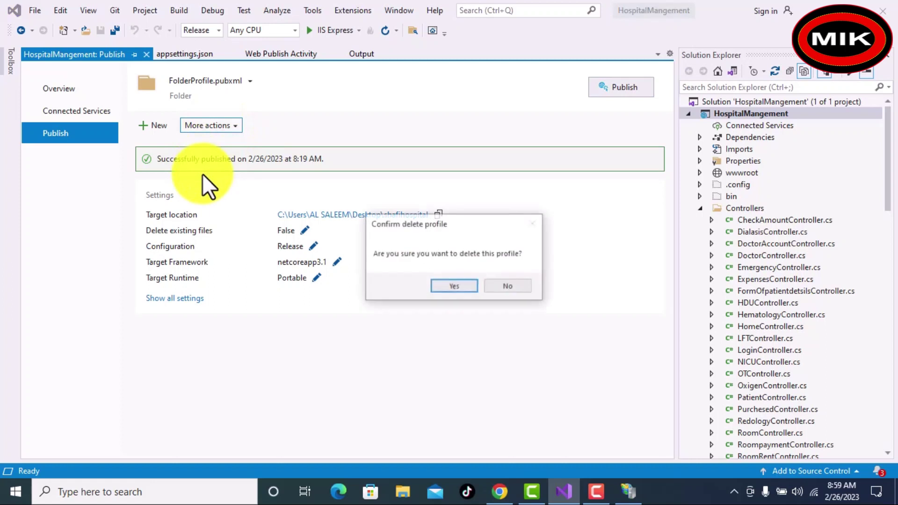
click(447, 287)
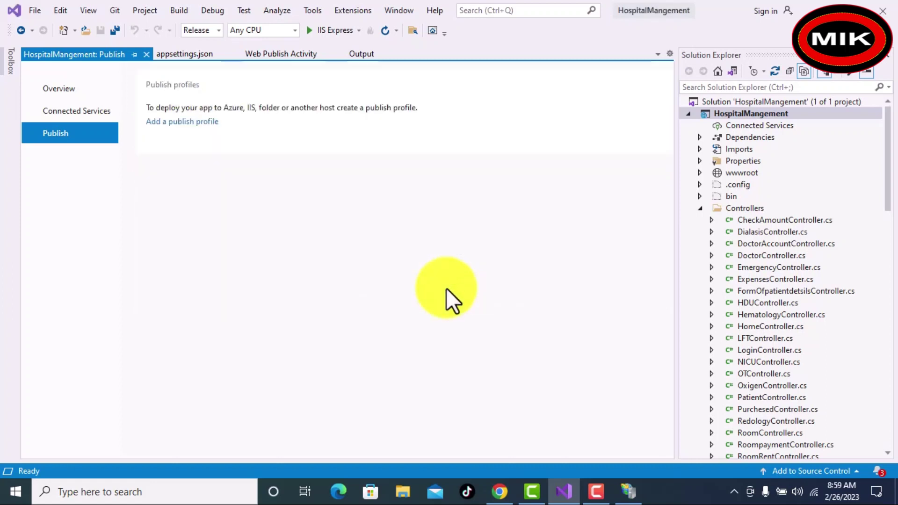
Step: Add a new Folder publish profile with its location set to Desktop\shafihospital
click(184, 123)
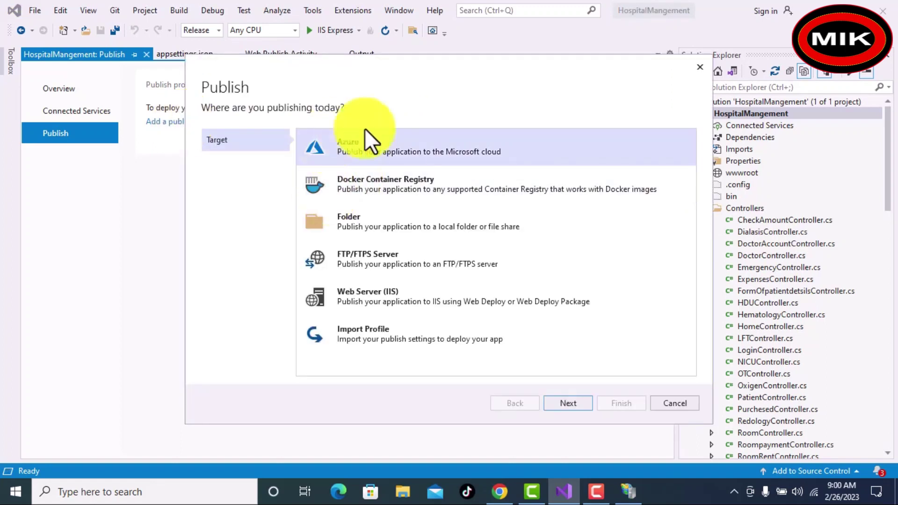
click(343, 212)
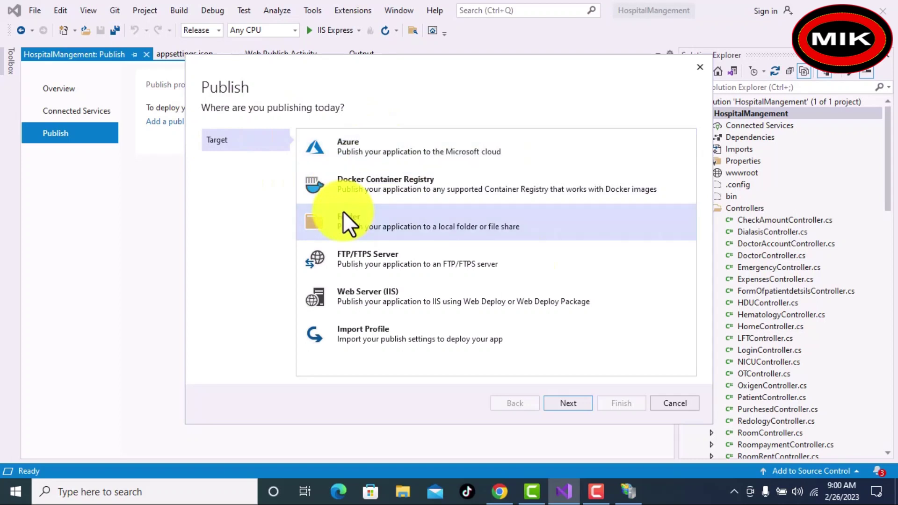
click(567, 403)
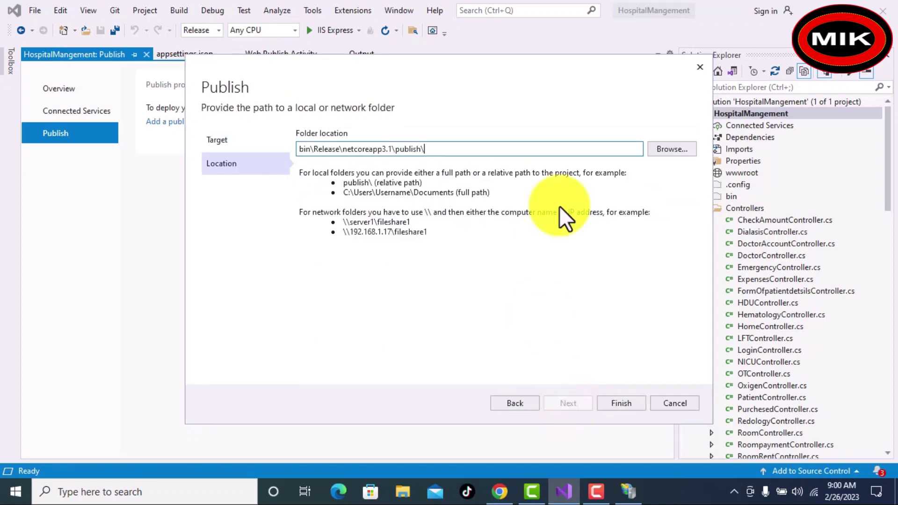
click(669, 150)
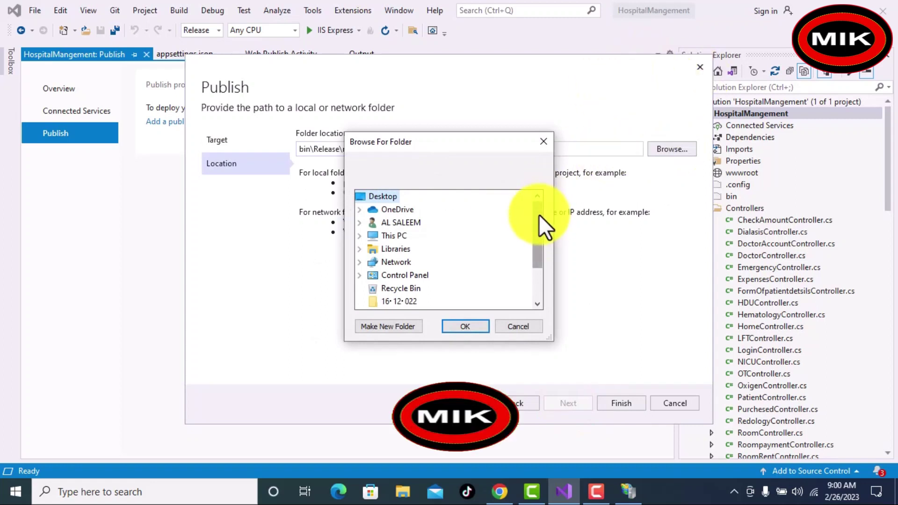
drag(539, 214, 519, 272)
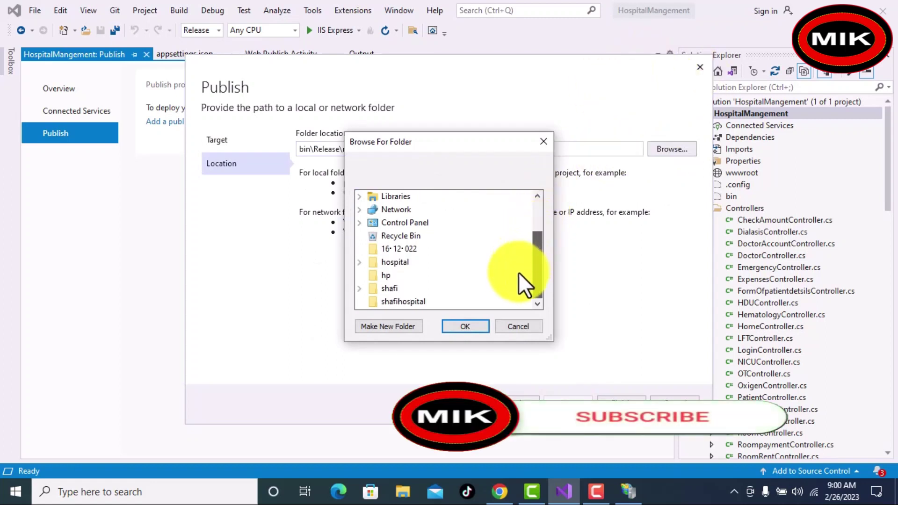
click(411, 303)
click(446, 326)
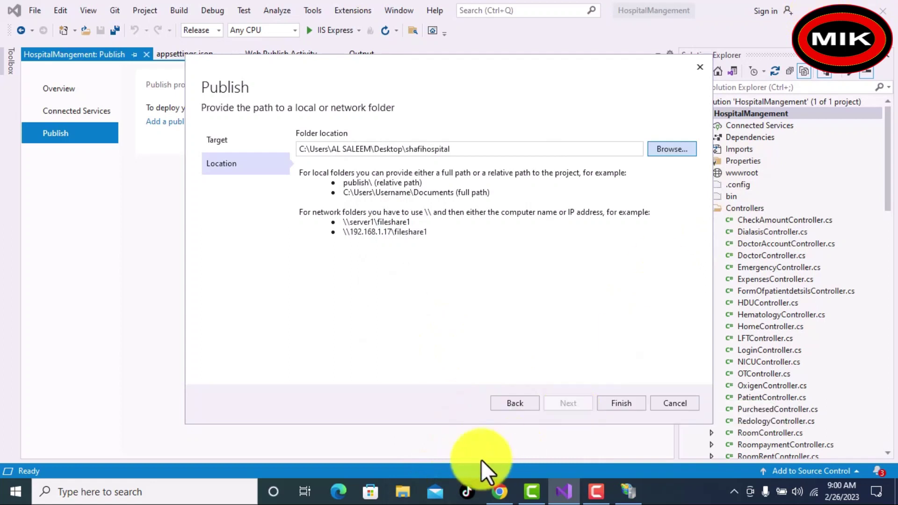
click(403, 492)
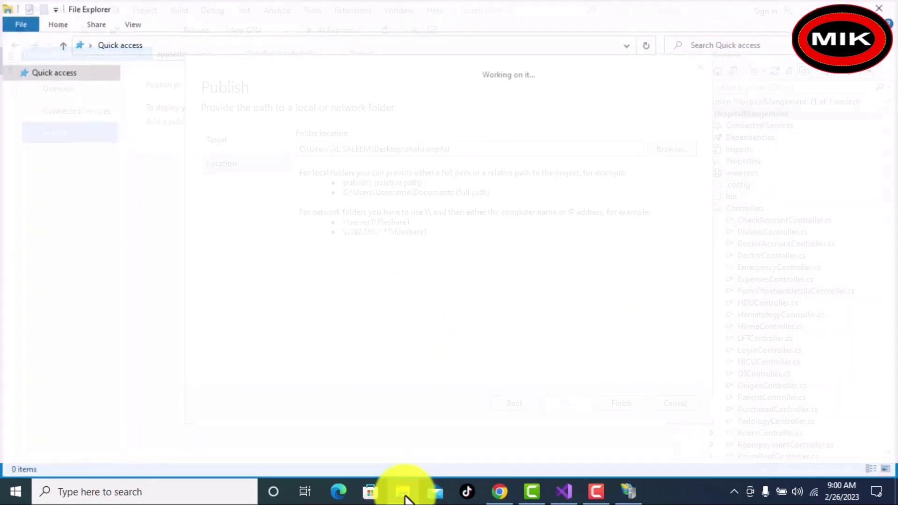
click(45, 96)
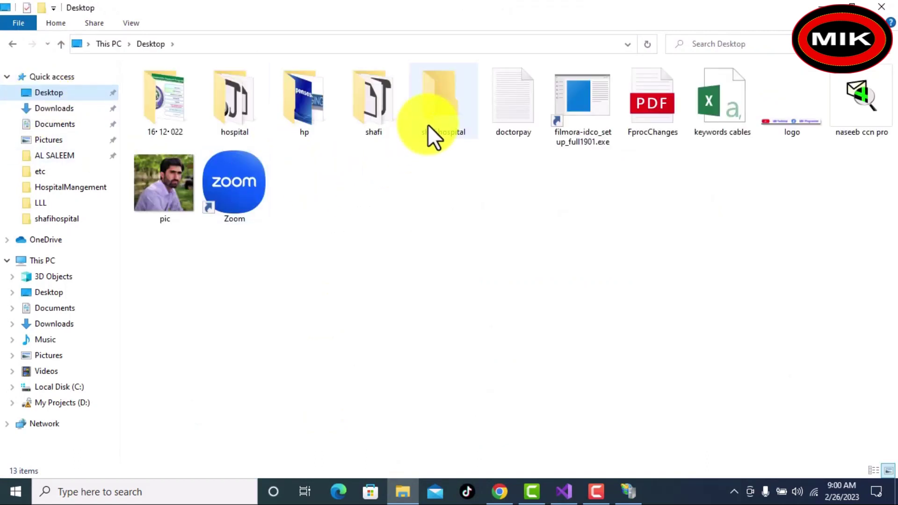
double_click(431, 136)
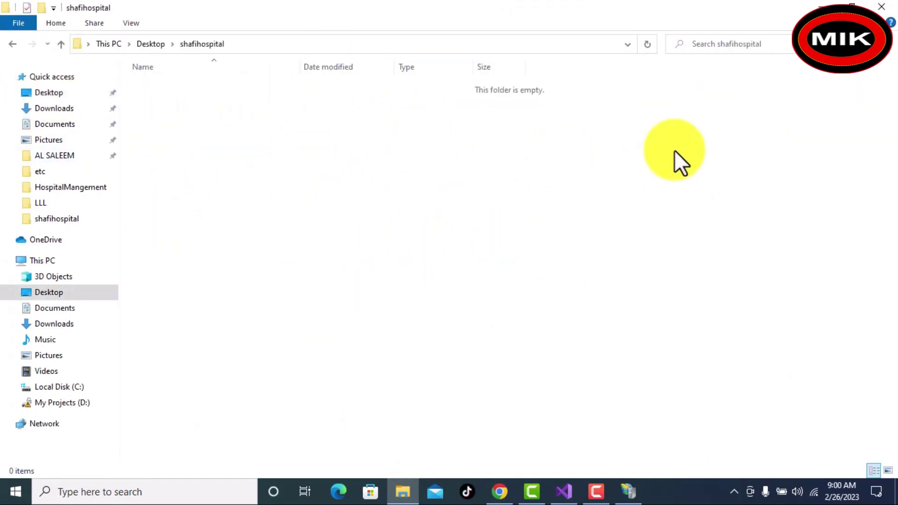
click(885, 5)
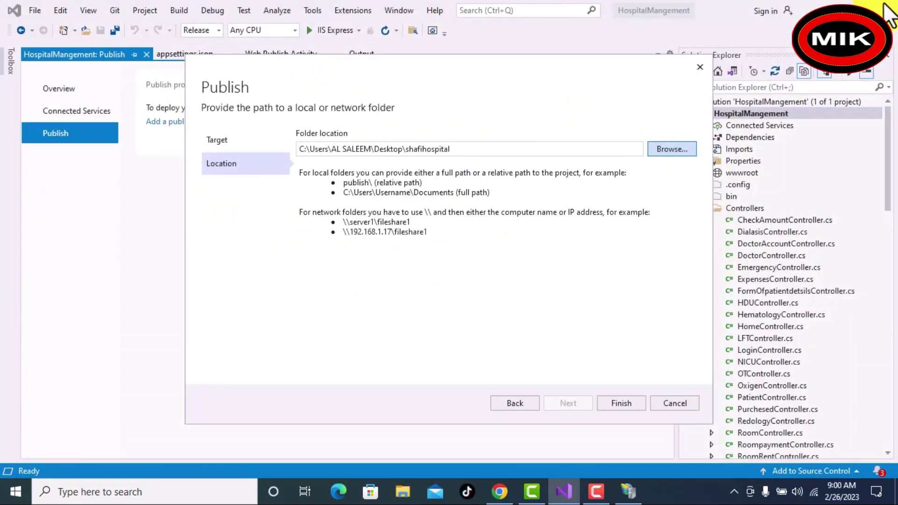
Step: Finish the Folder publish wizard targeting Desktop\shafihospital to create FolderProfile1
click(624, 403)
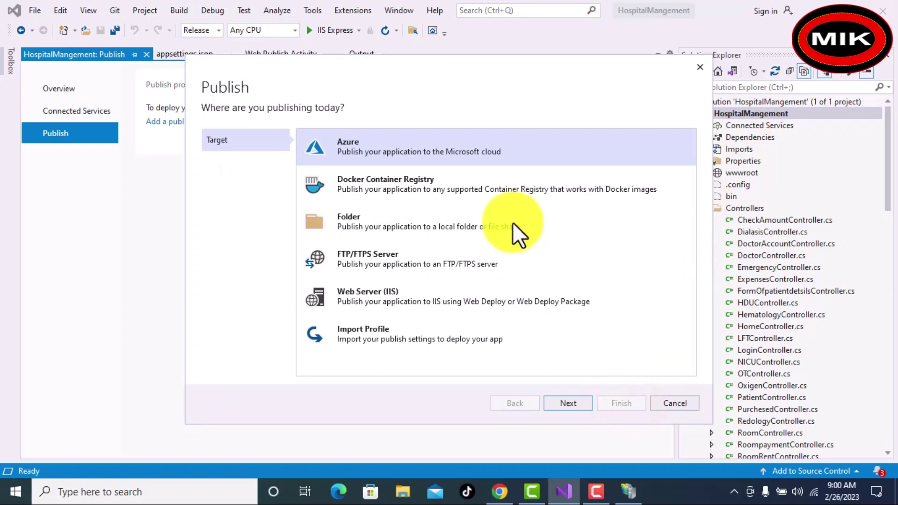
click(450, 228)
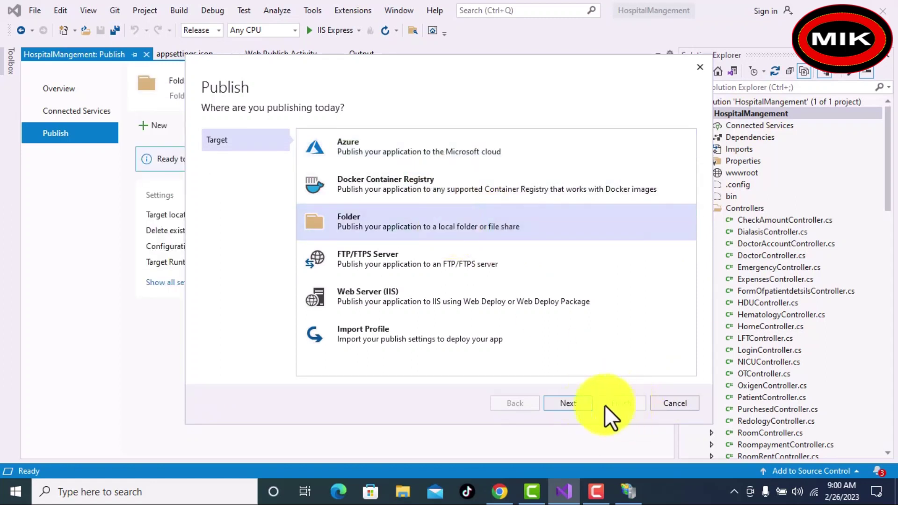
click(583, 403)
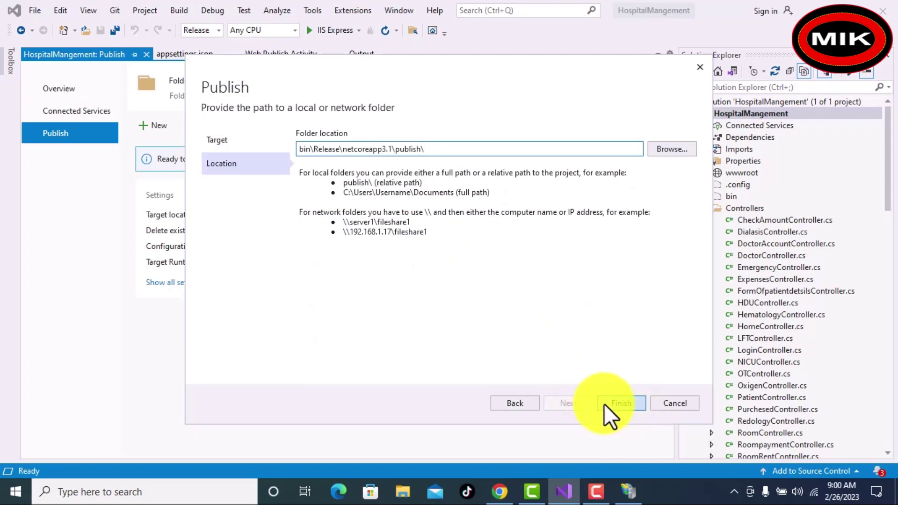
click(672, 149)
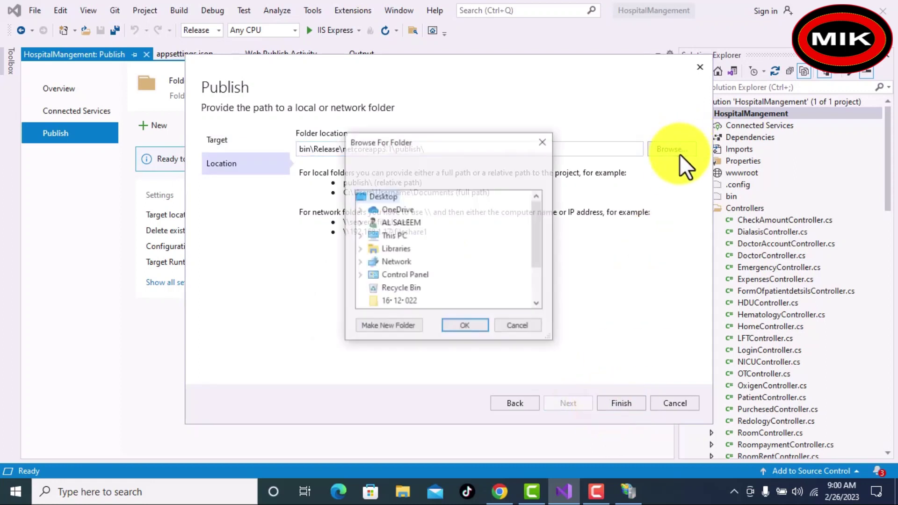
scroll(533, 239, down, 2)
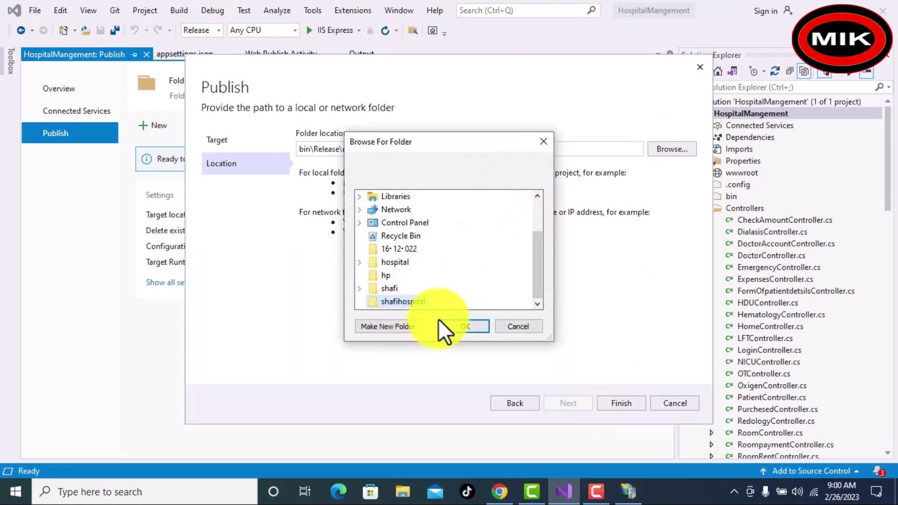
click(456, 328)
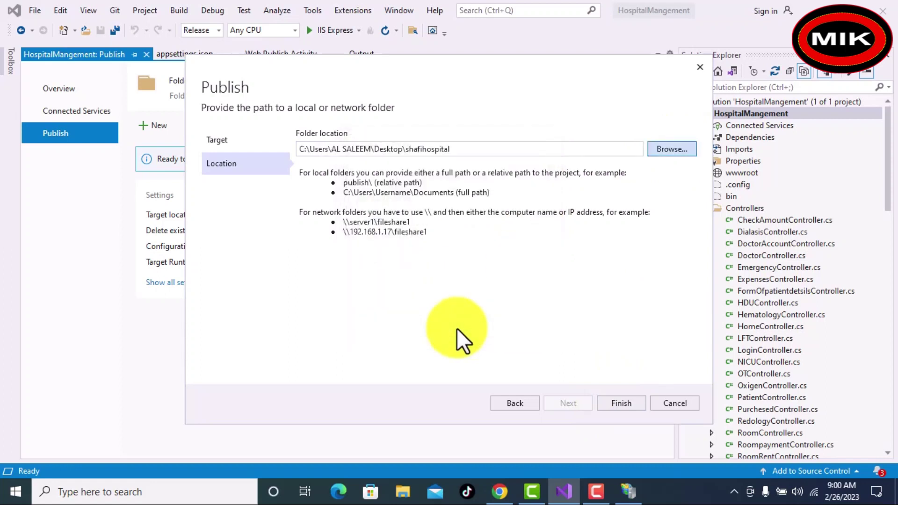
click(620, 403)
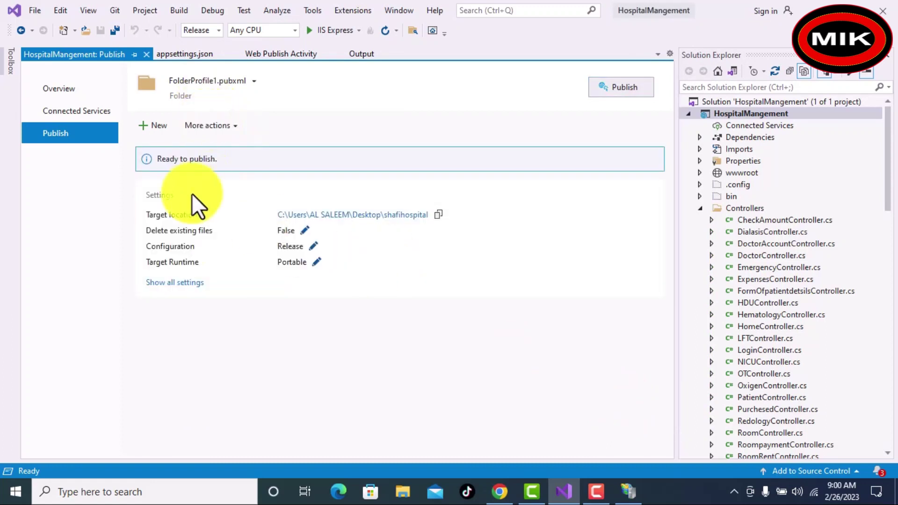
Step: In FolderProfile1's full settings, enable using myconnectionstring at runtime
click(187, 295)
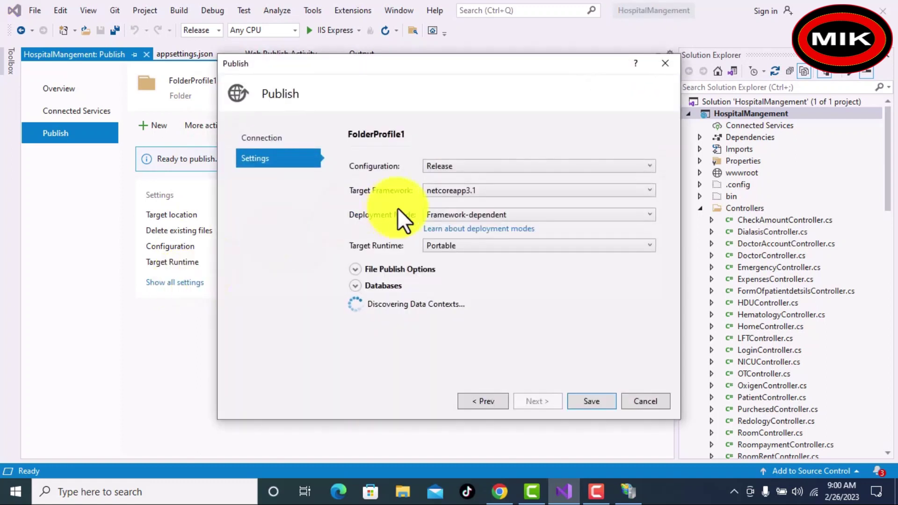
click(357, 285)
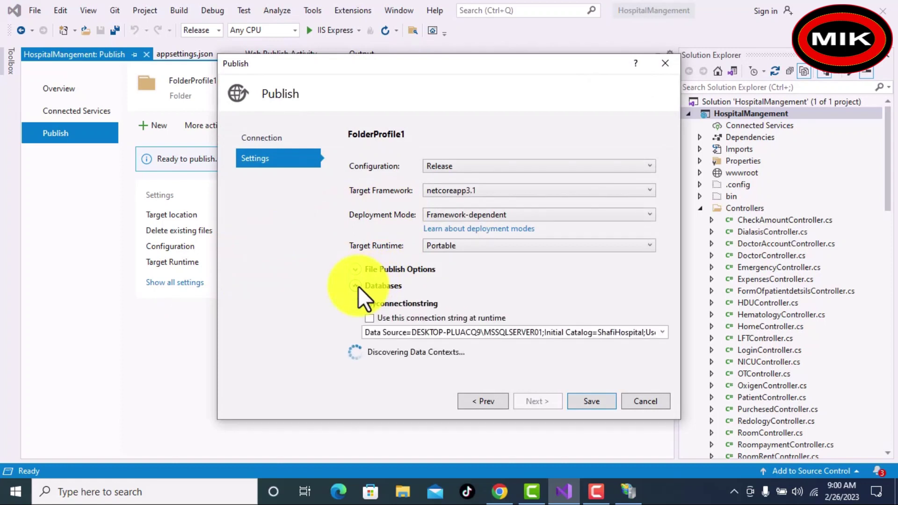
click(372, 318)
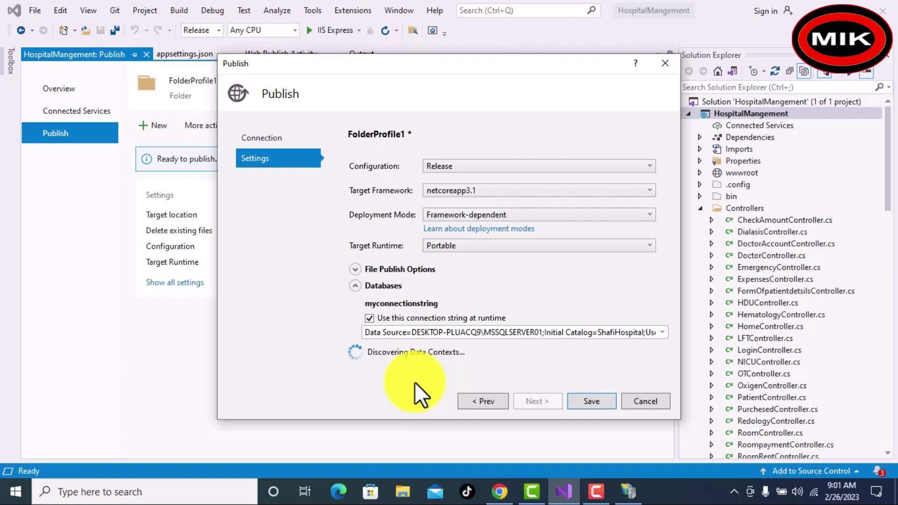
Step: Enable applying the HospitalContextDb migration on publish and save the profile settings
click(595, 491)
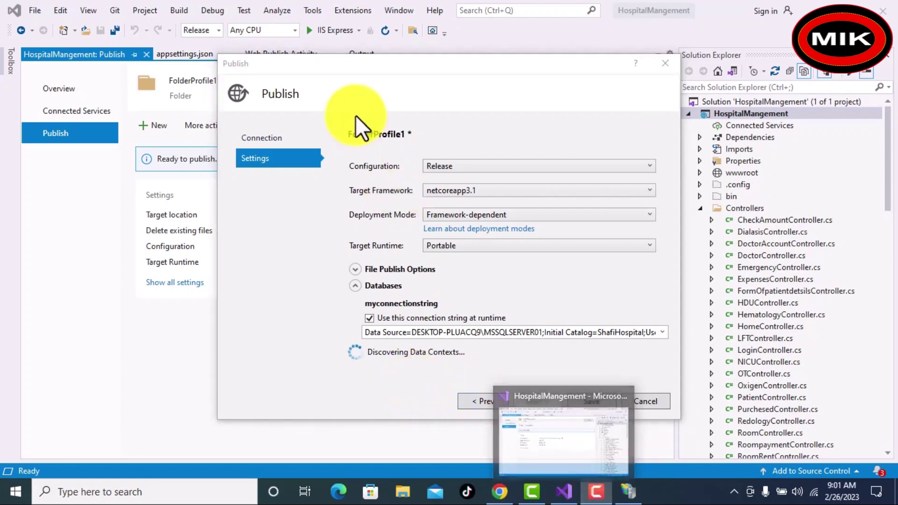
click(256, 106)
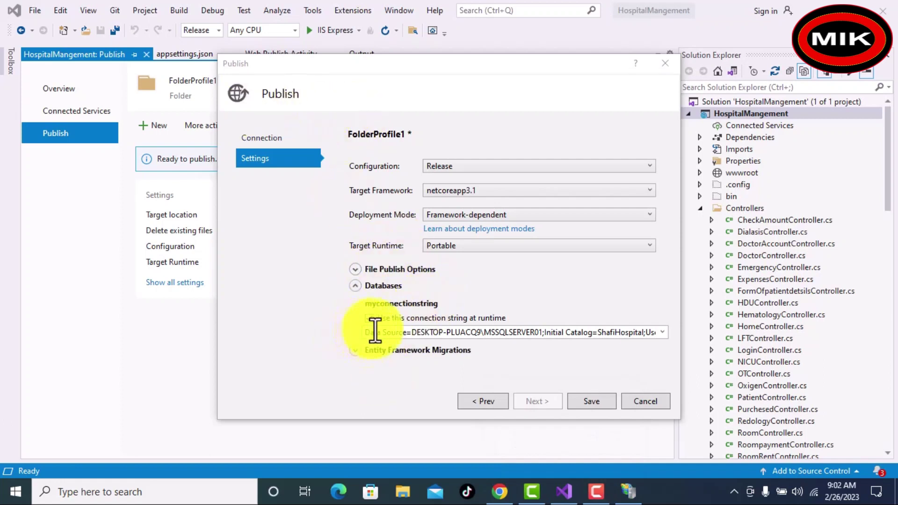
click(356, 352)
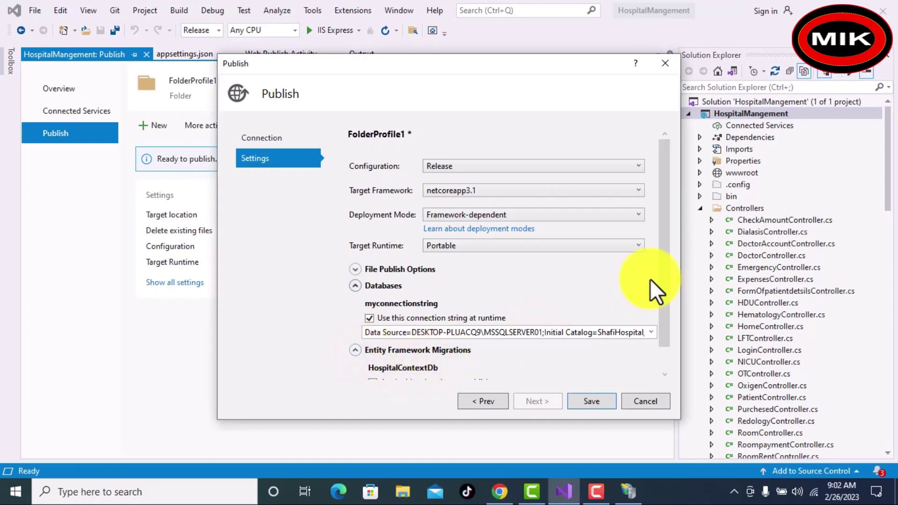
drag(663, 275, 660, 307)
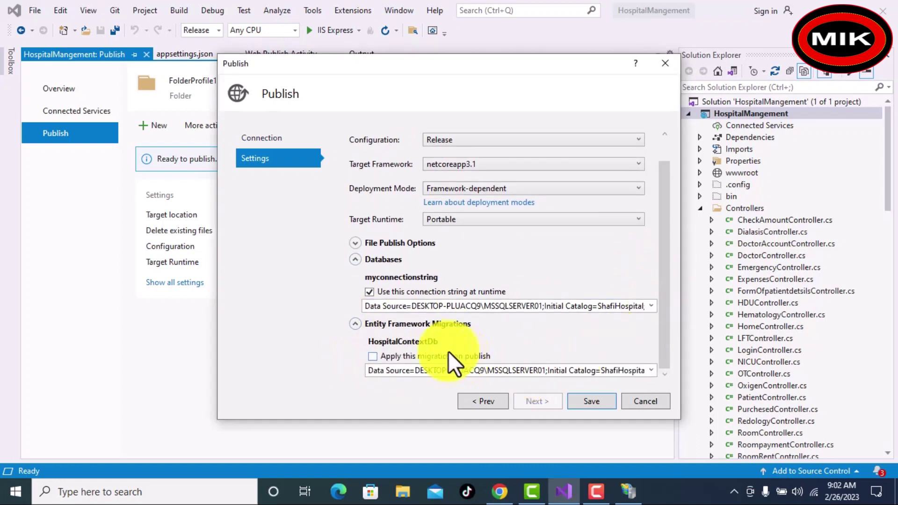
click(429, 356)
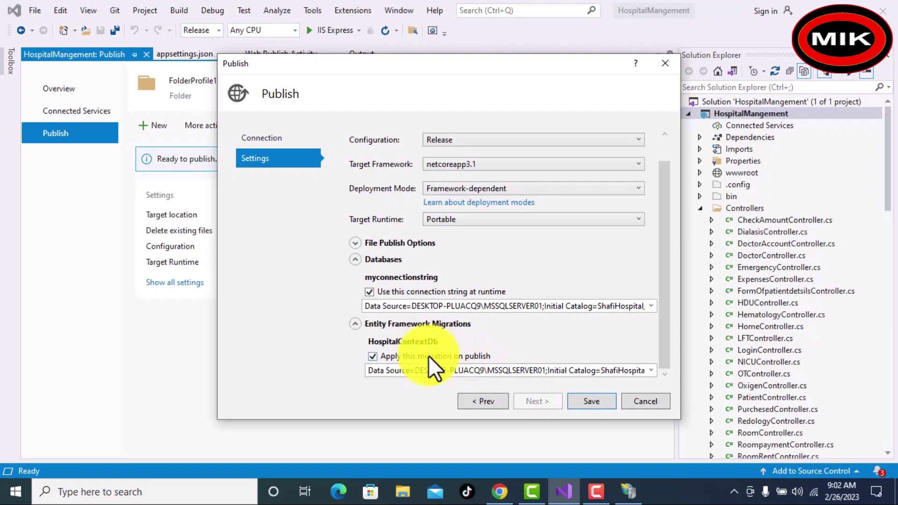
click(591, 400)
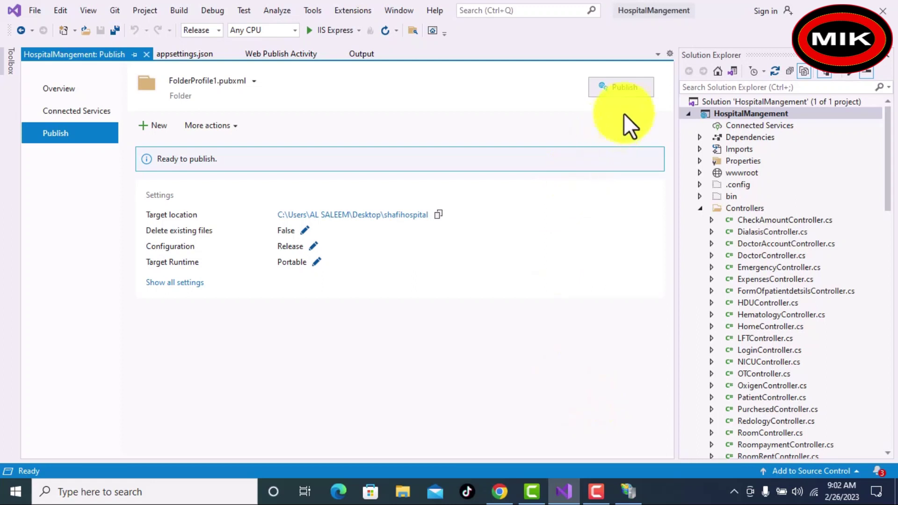
Step: Publish HospitalMangement with FolderProfile1 and verify 'Publish: 1 succeeded' in Output
click(616, 91)
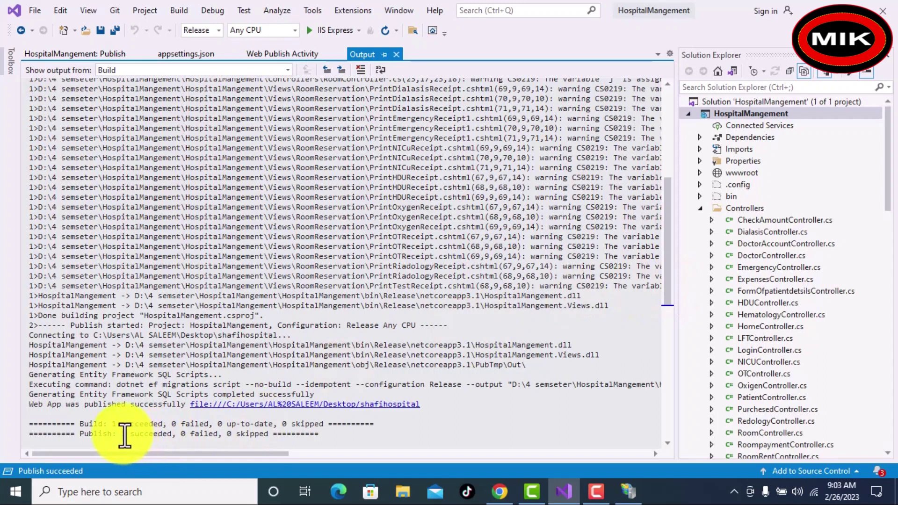
drag(124, 434, 179, 437)
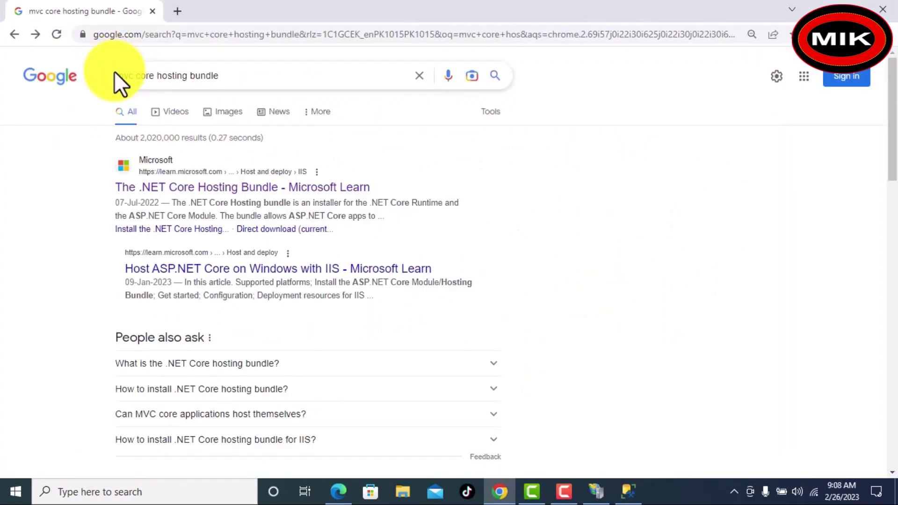
Step: Open Microsoft Learn's '.NET Core Hosting Bundle' article and scroll to Direct download (current version)
drag(116, 75, 222, 76)
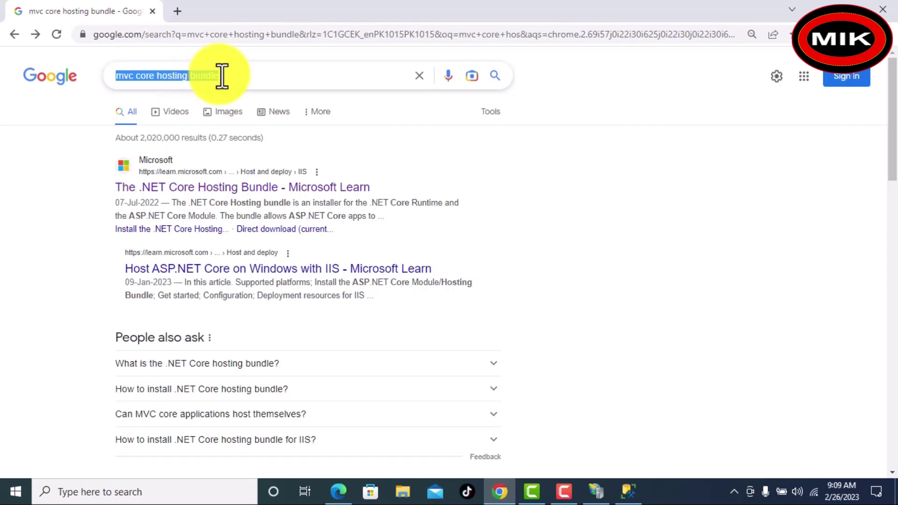
drag(222, 76, 218, 75)
click(231, 76)
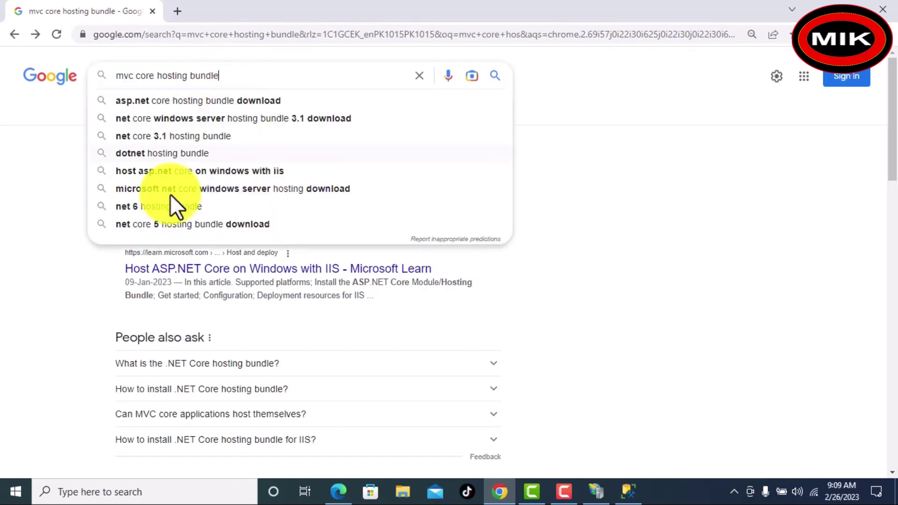
click(85, 243)
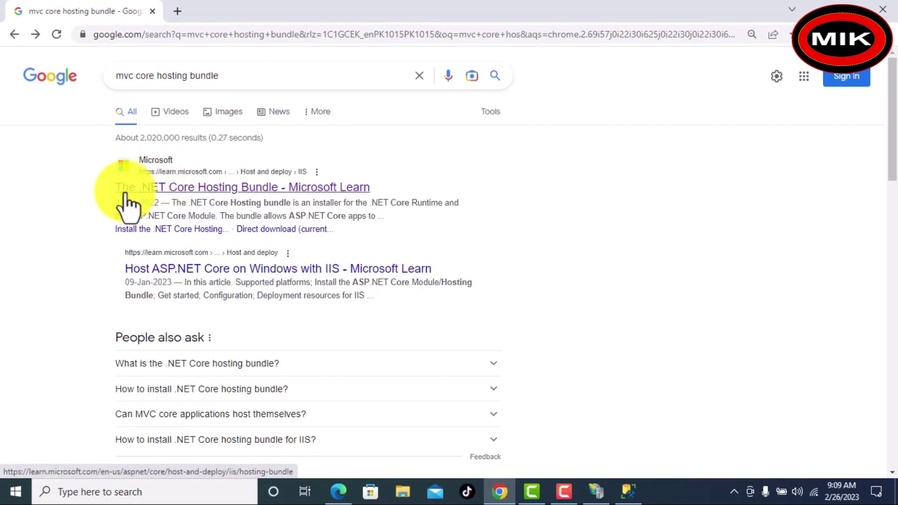
click(265, 207)
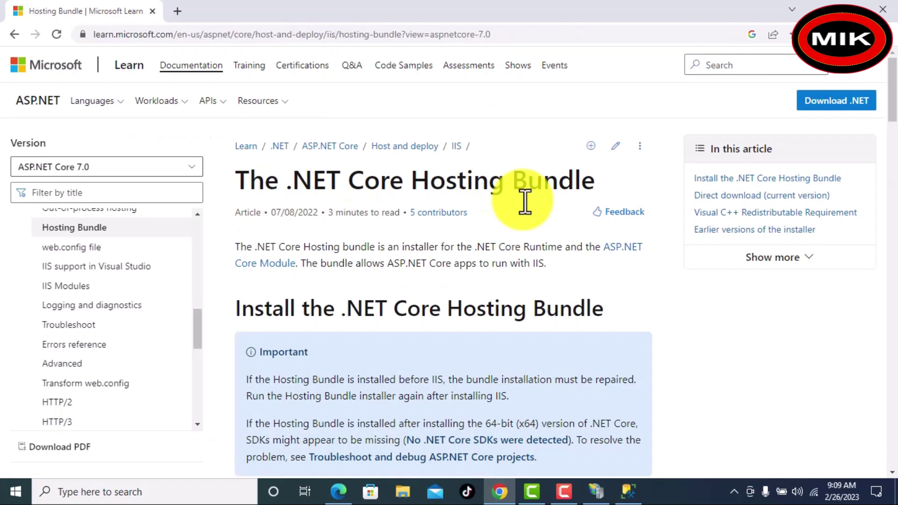
scroll(525, 202, down, 5)
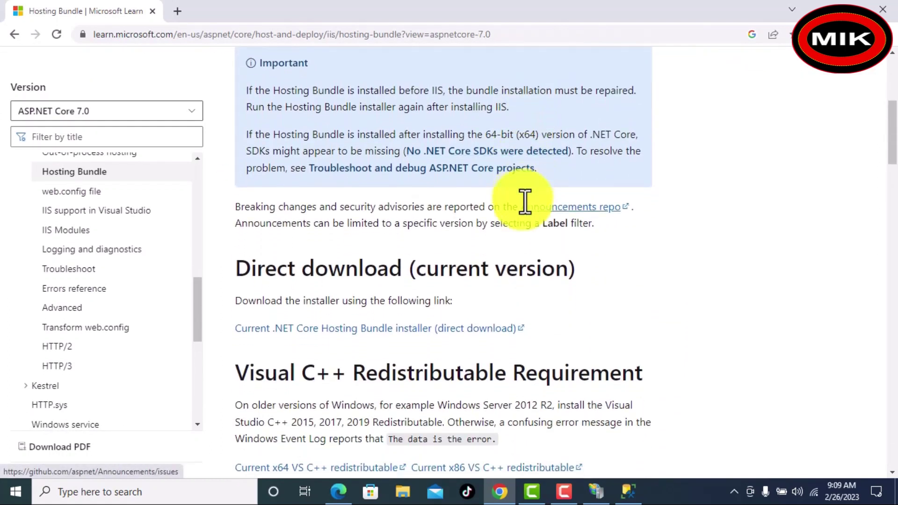
scroll(524, 203, down, 2)
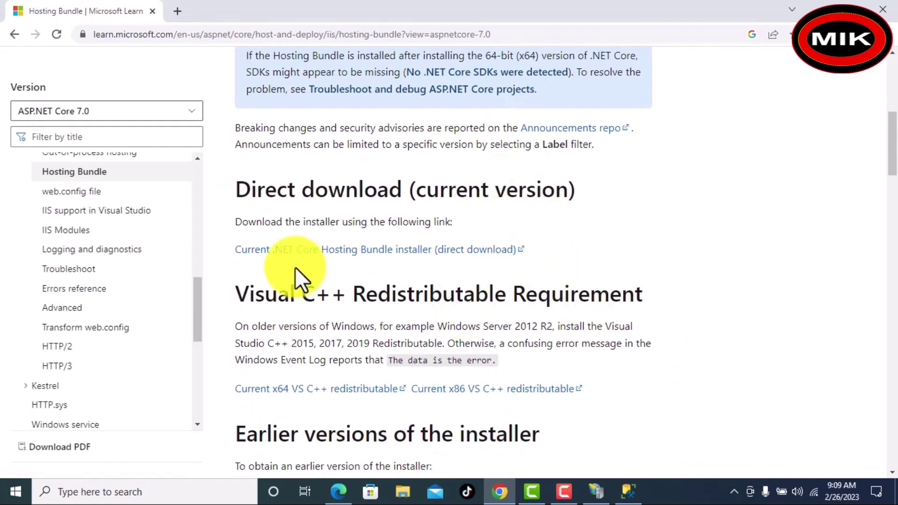
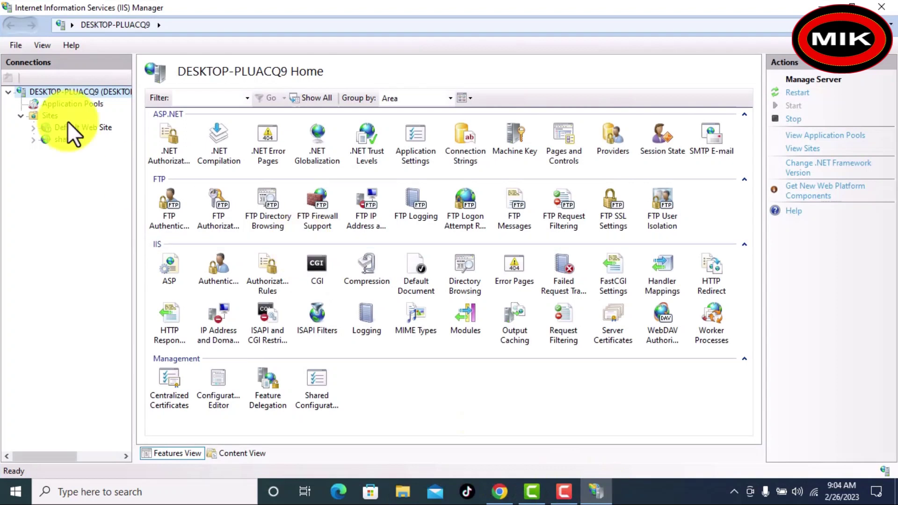
Step: Show the Sites list on DESKTOP-PLUACQ9: Default Web Site stopped and a site on port 8087
click(38, 114)
Step: Begin a new website named shafihospital, with host name shafihospital and physical path Desktop\shafihospital
right_click(37, 114)
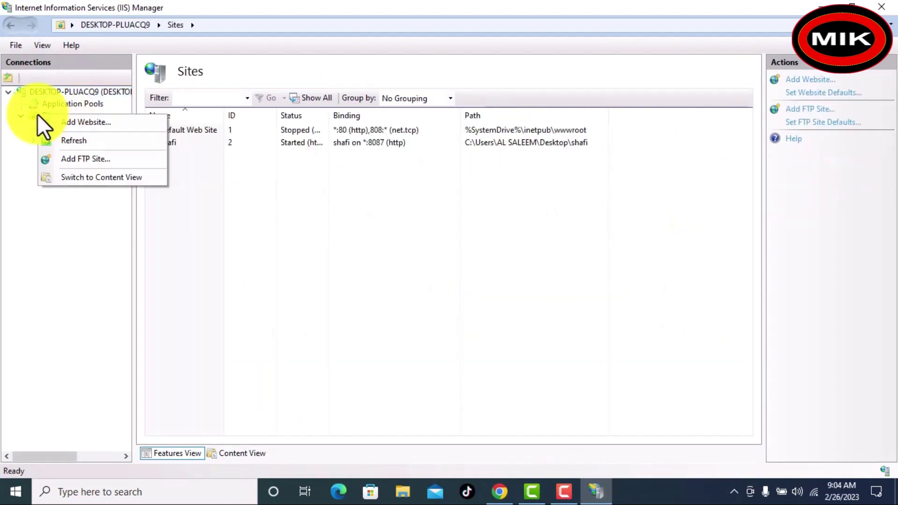
click(55, 120)
text(shafihospital)
click(358, 240)
text(shafihospital)
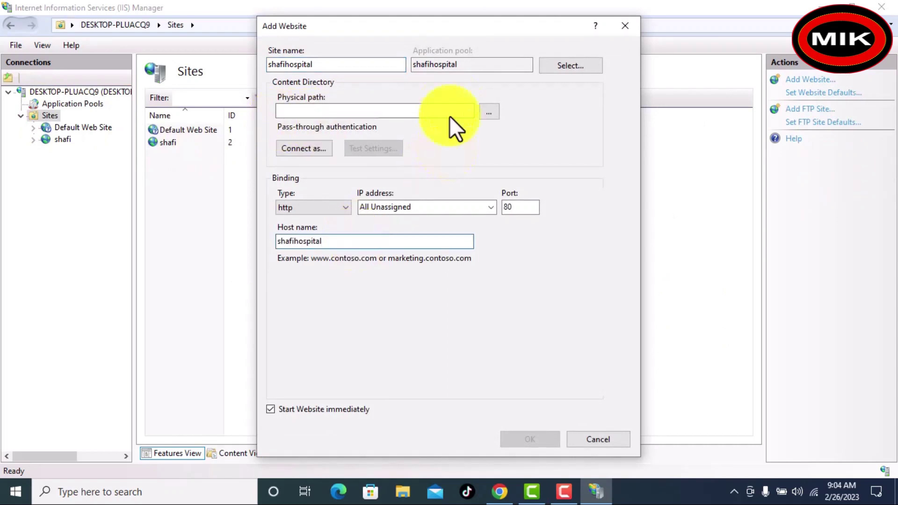
click(487, 109)
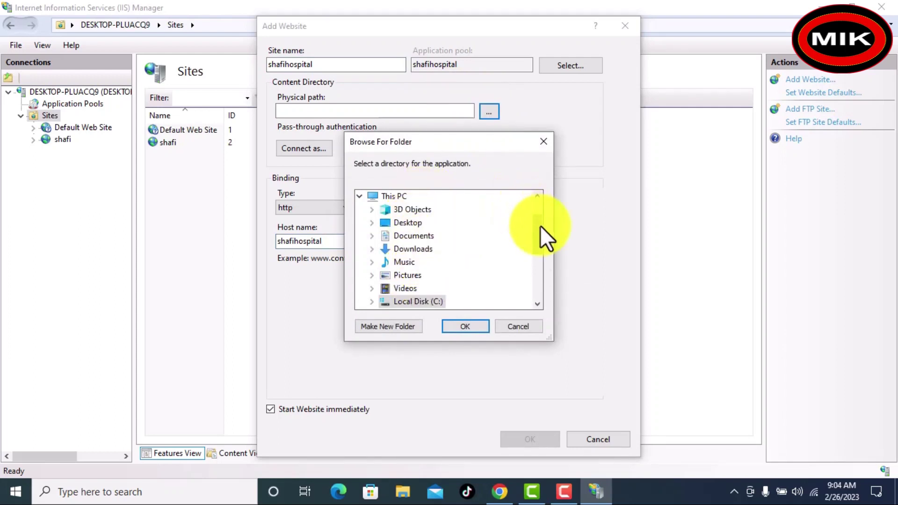
click(407, 224)
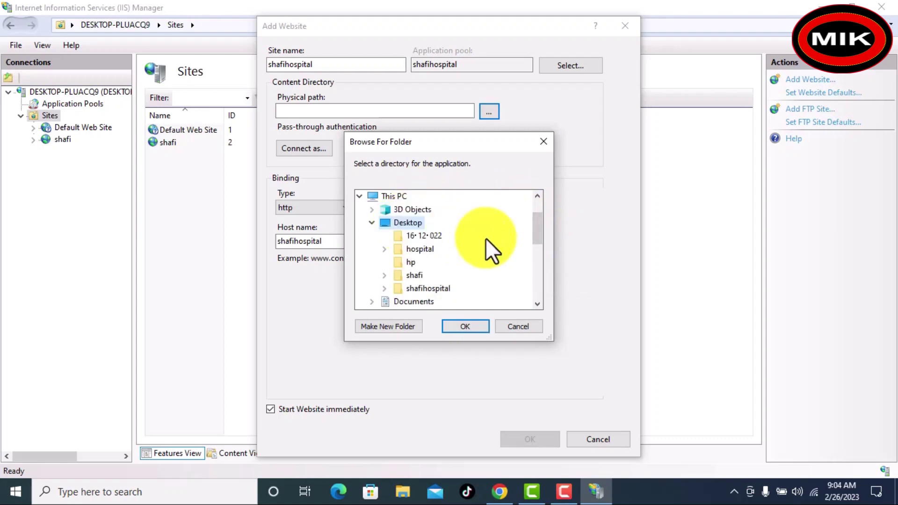
click(427, 289)
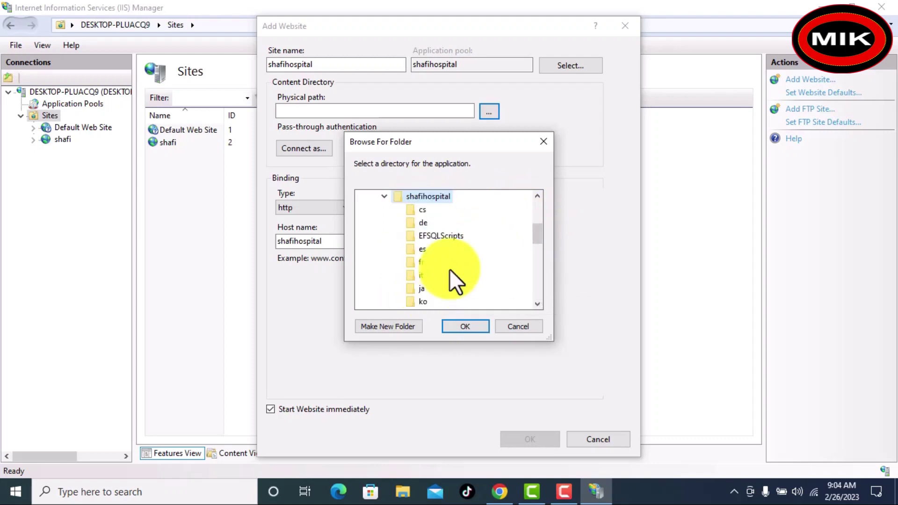
click(468, 327)
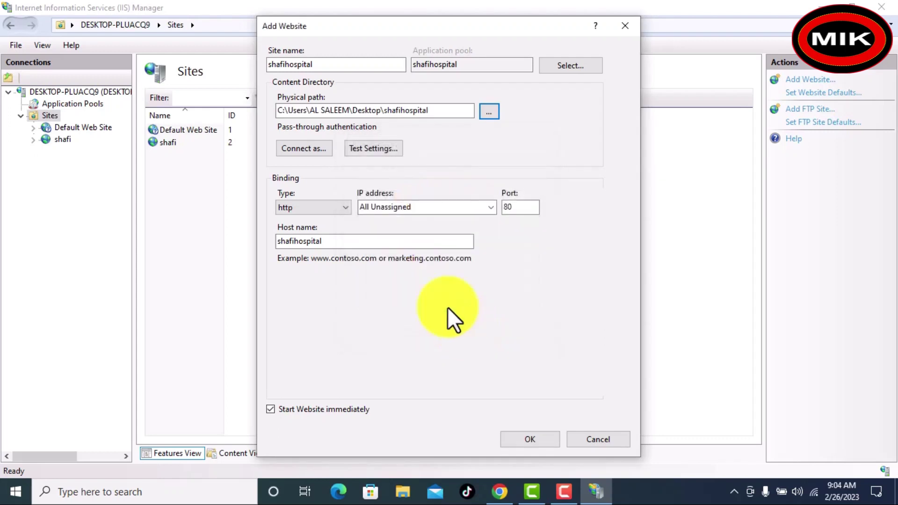
Step: Set the new site's port to 8090 and create it
click(516, 207)
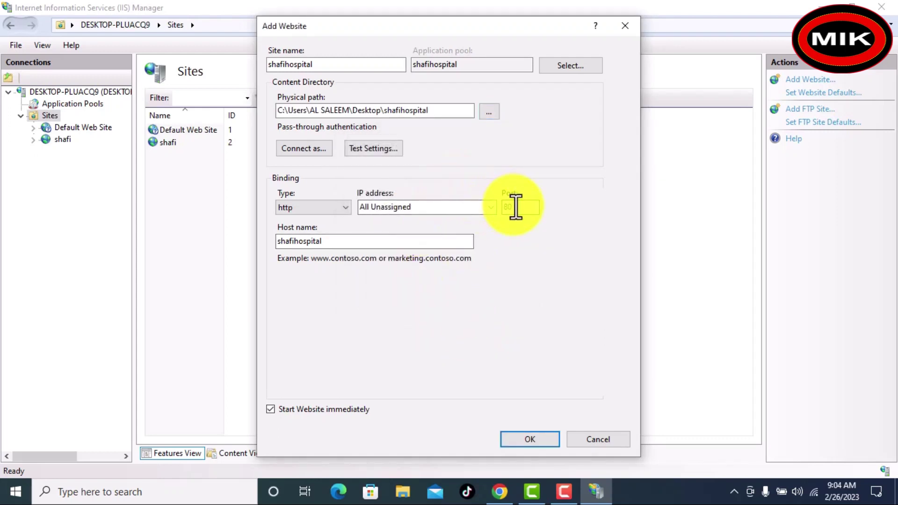
text(90)
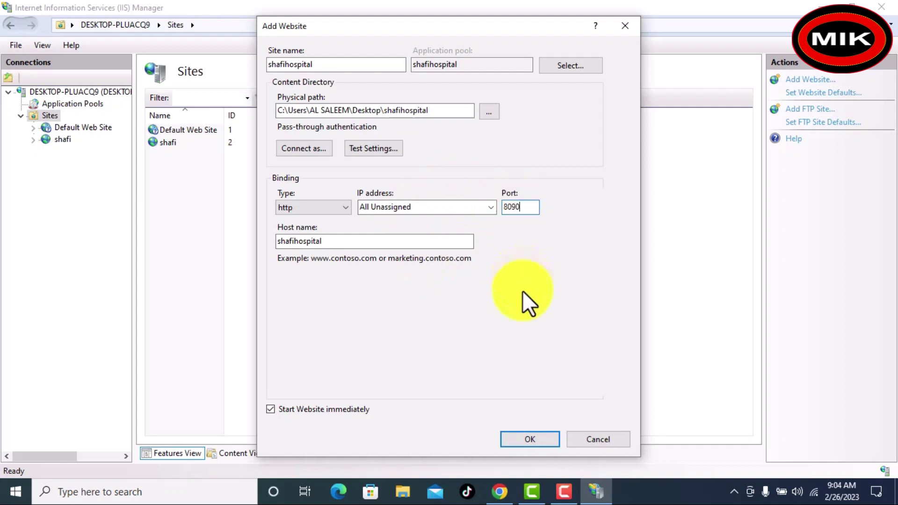
click(531, 439)
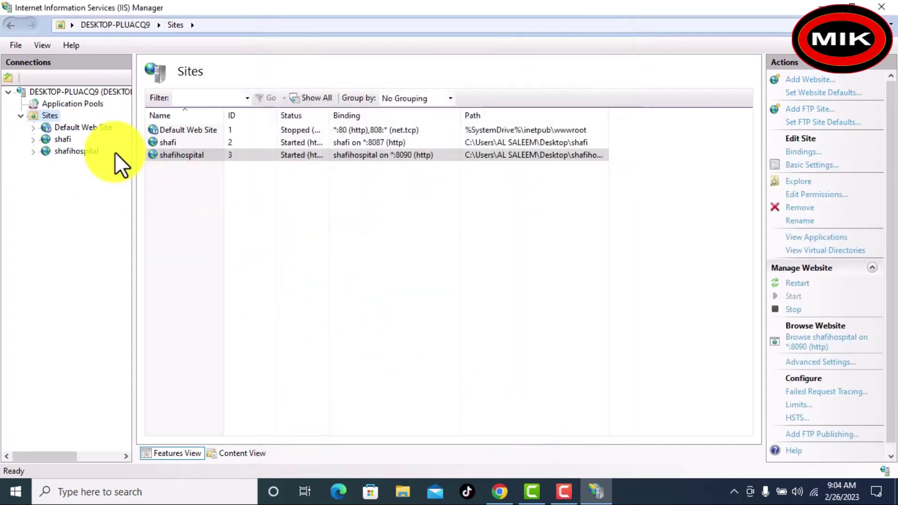
Step: Keep the shafihospital application pool's .NET CLR version at No Managed Code and save
click(69, 103)
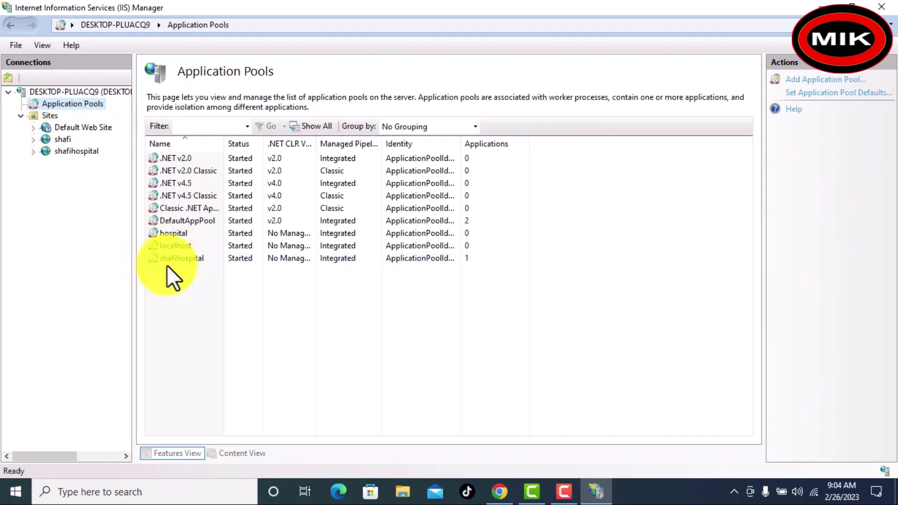
right_click(263, 259)
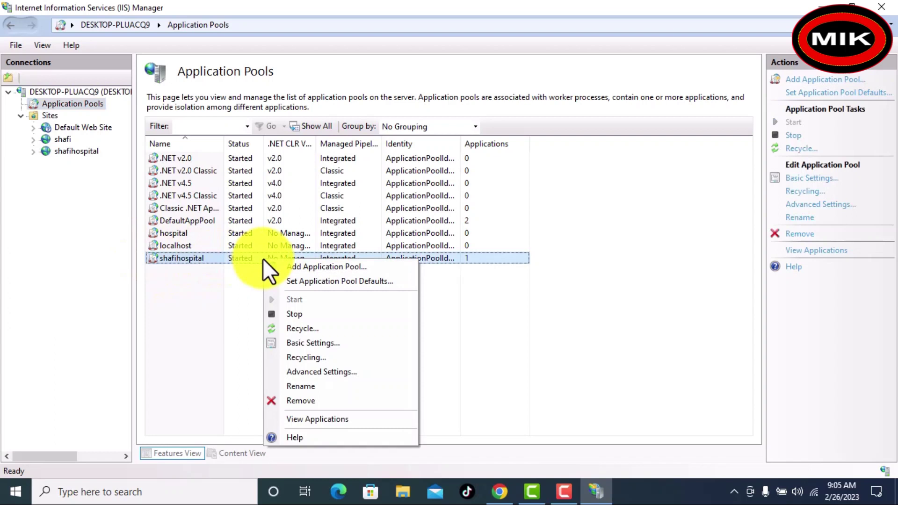
click(299, 343)
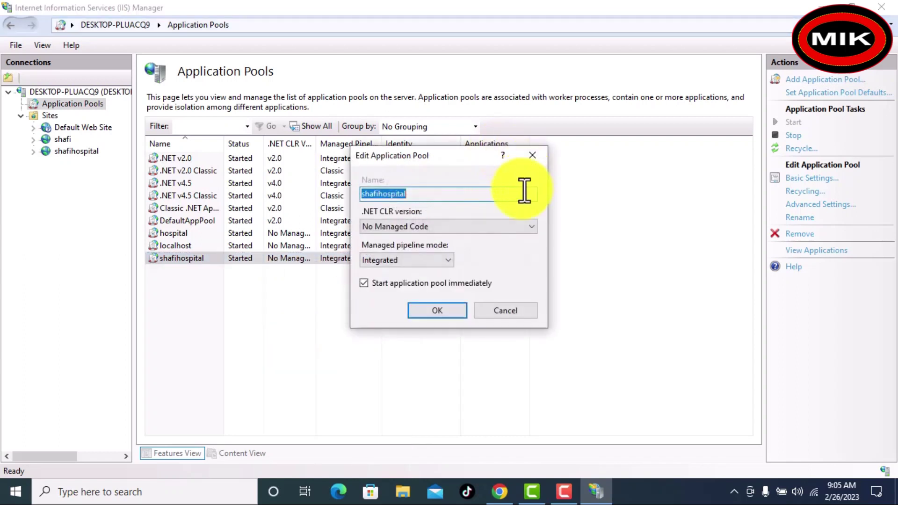
click(533, 226)
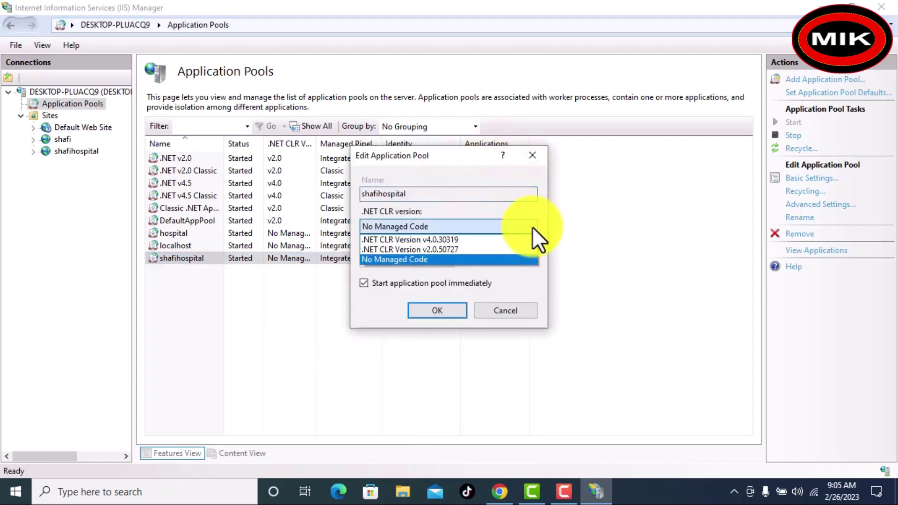
click(493, 257)
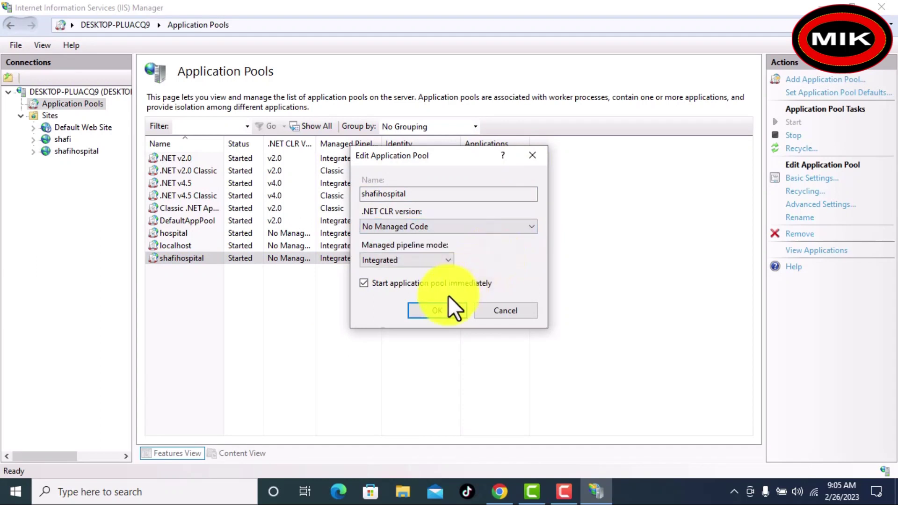
click(441, 308)
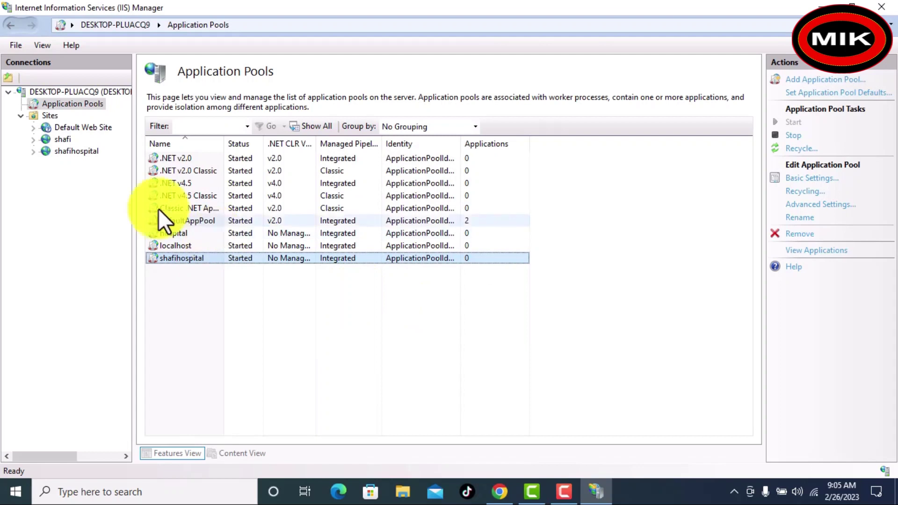
Step: Browse the shafihospital site at shafihospital:8090, then search Windows for 's'
right_click(93, 150)
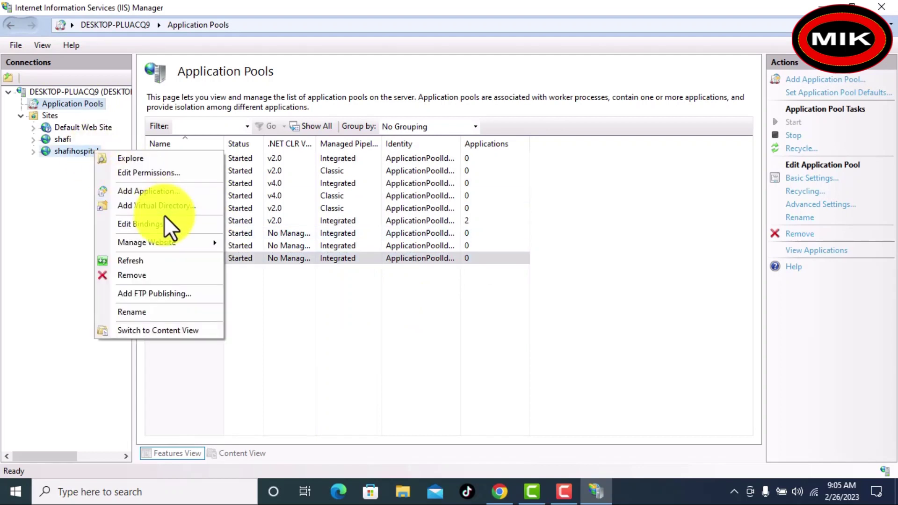
mouse_move(195, 241)
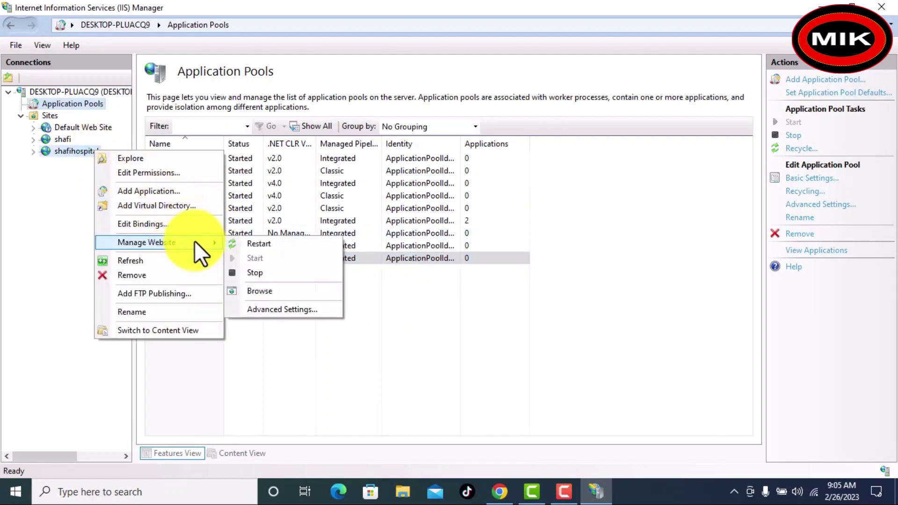
click(254, 290)
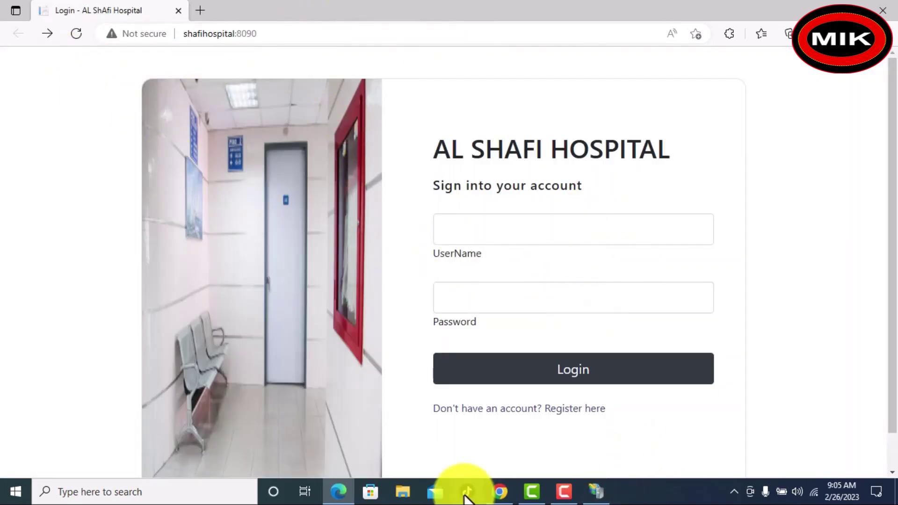
click(177, 491)
text(s)
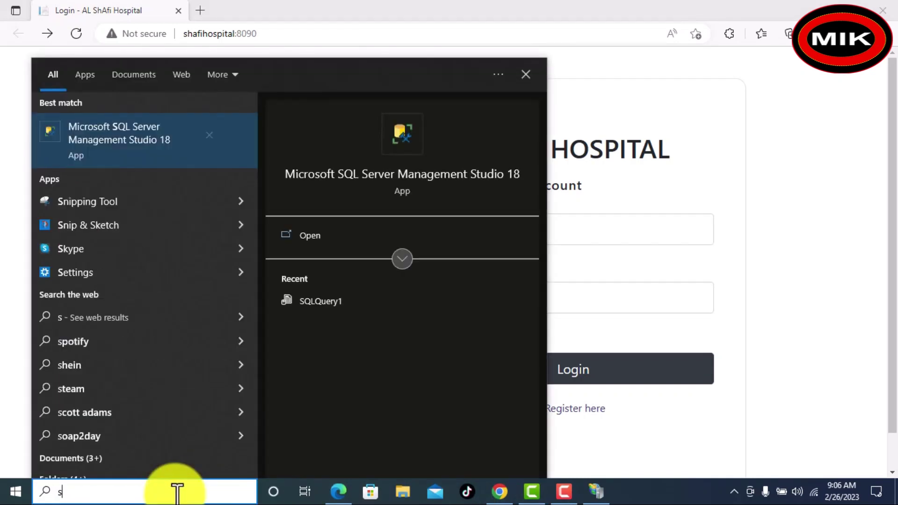
Step: Launch SQL Server Management Studio 18 and connect to the local MSSQLSERVER01 instance
key(Escape)
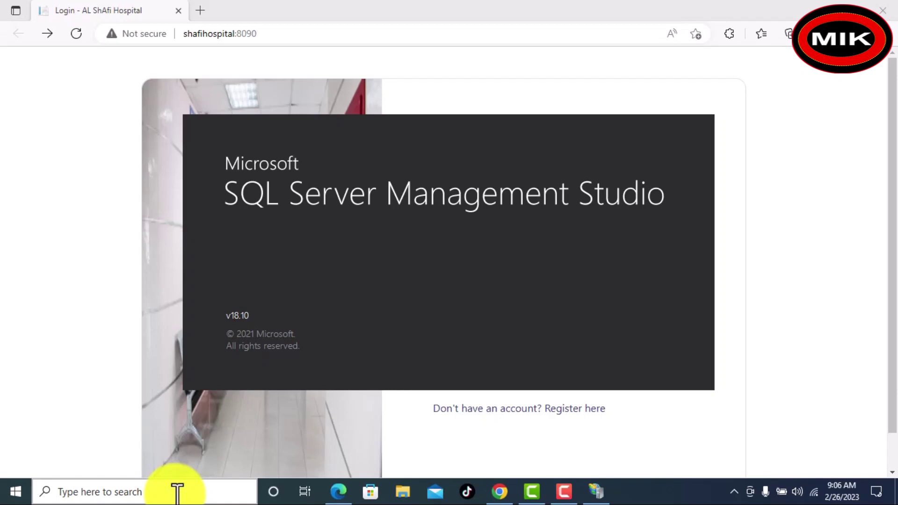
key(Escape)
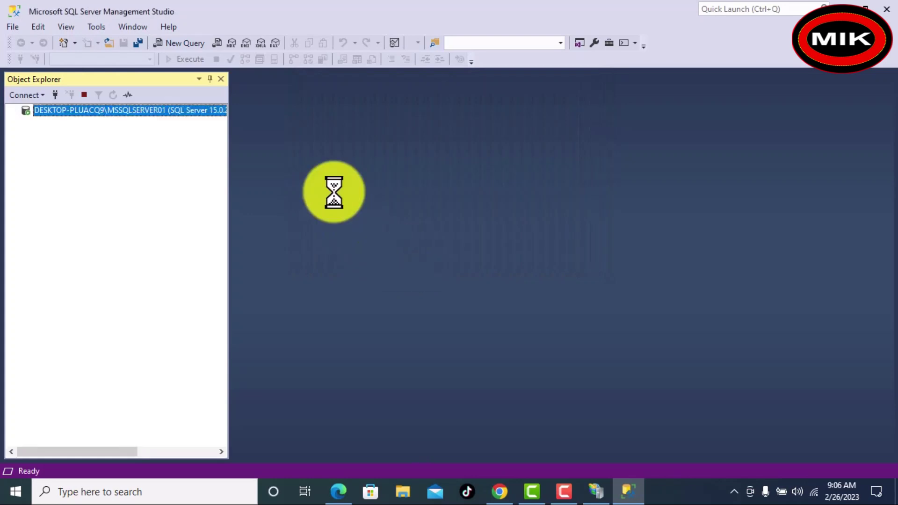
Step: Switch MSSQLSERVER01's server authentication to SQL Server and Windows Authentication mode in its Security properties
right_click(57, 110)
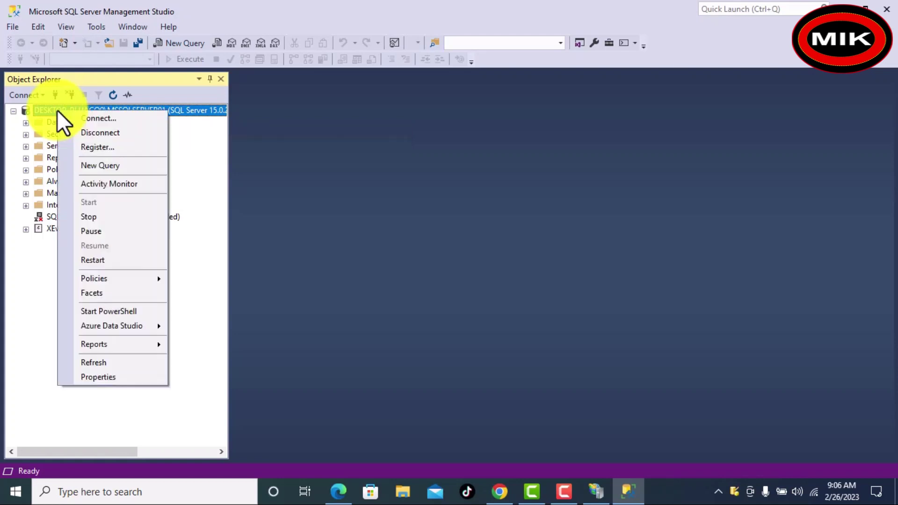
click(132, 379)
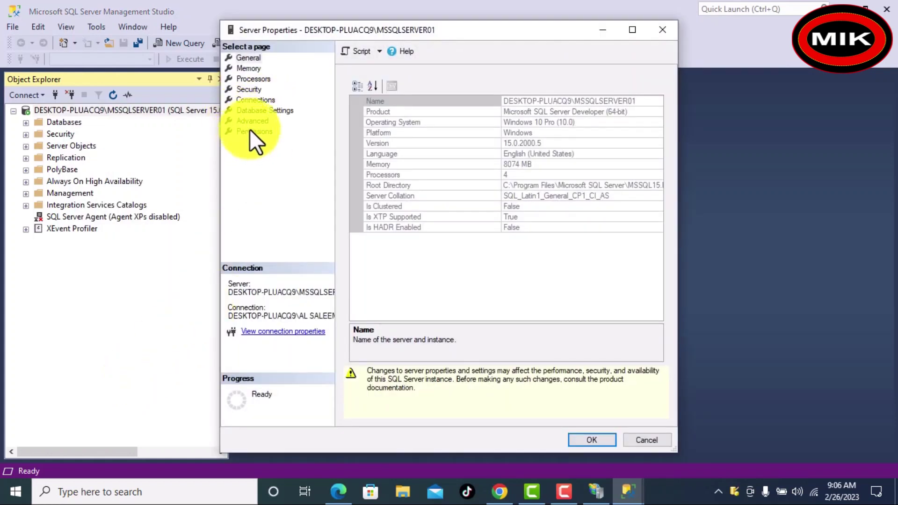
click(254, 89)
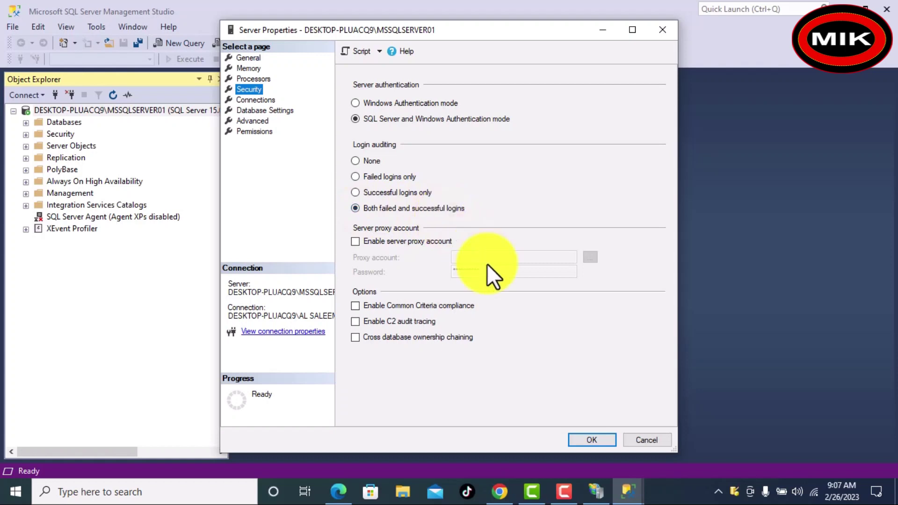
click(592, 440)
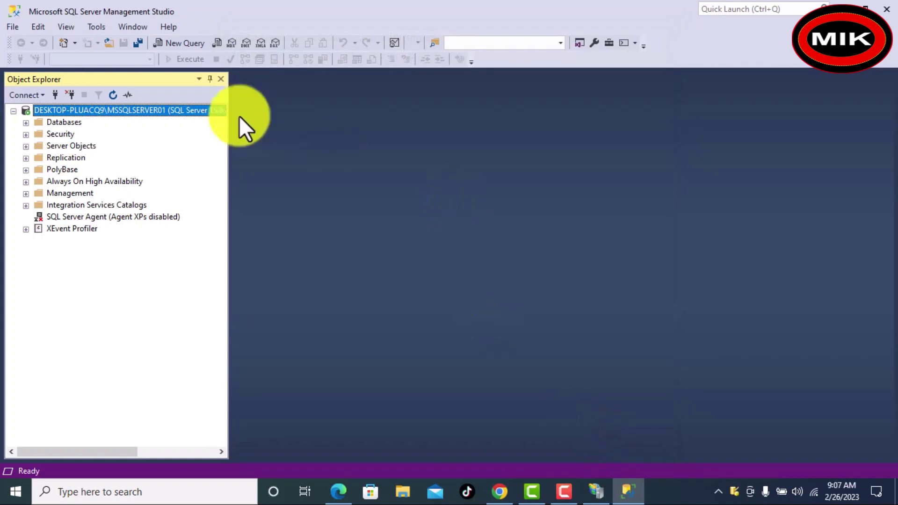
Step: Restart the MSSQLSERVER01 service from Object Explorer, confirming with Yes
right_click(187, 109)
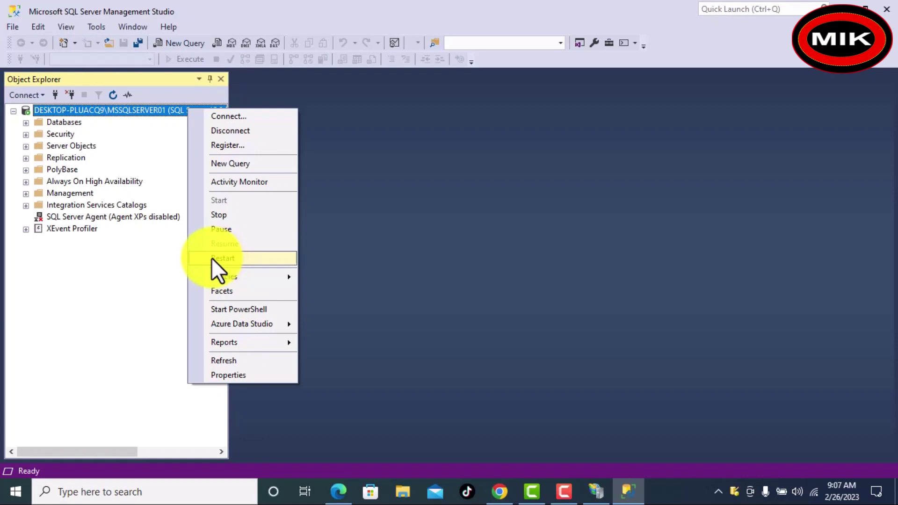
click(232, 259)
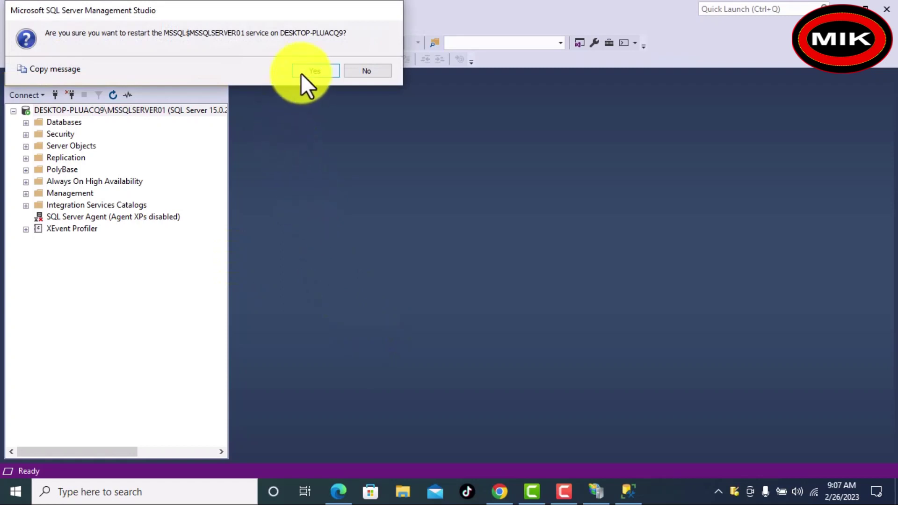
click(302, 71)
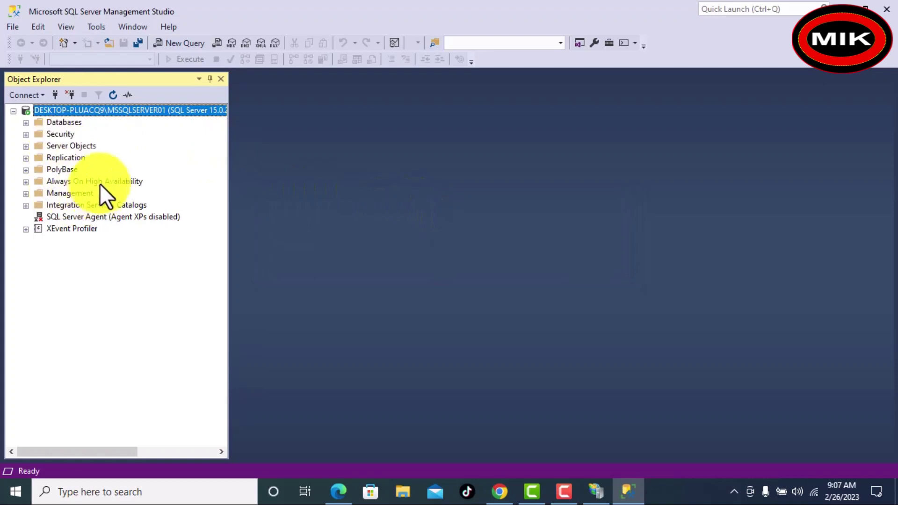
Step: Expand Security > Logins and open the sa login's properties
double_click(51, 133)
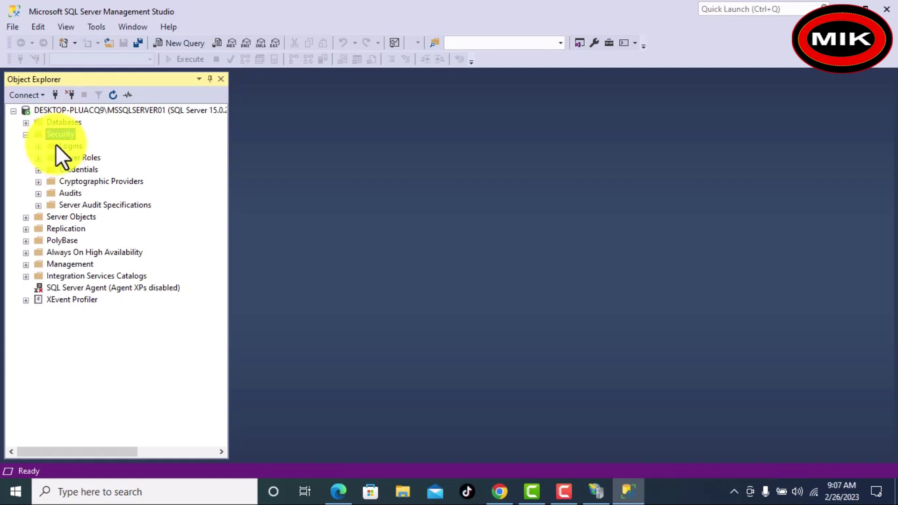
double_click(66, 146)
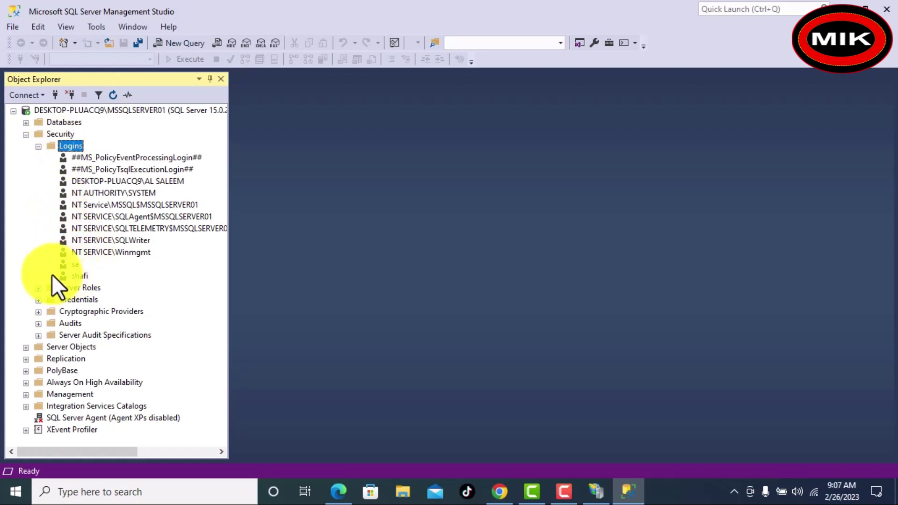
right_click(74, 265)
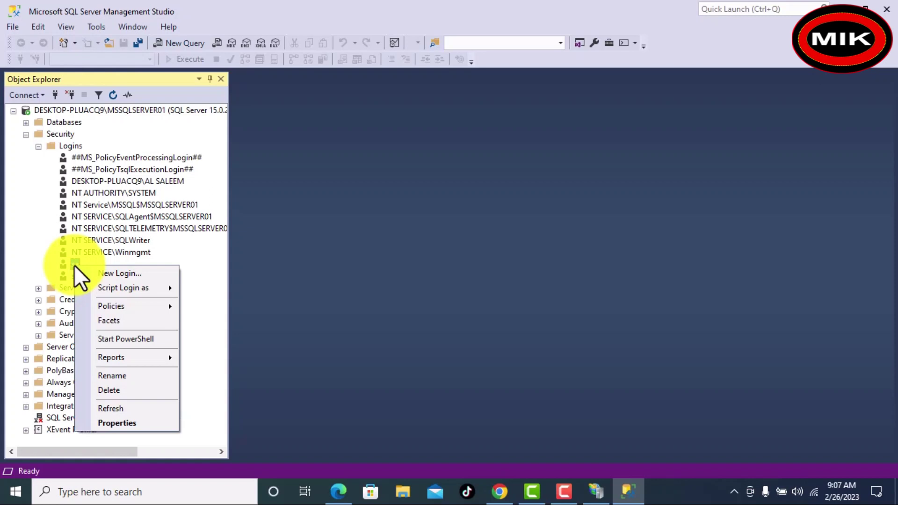
click(111, 422)
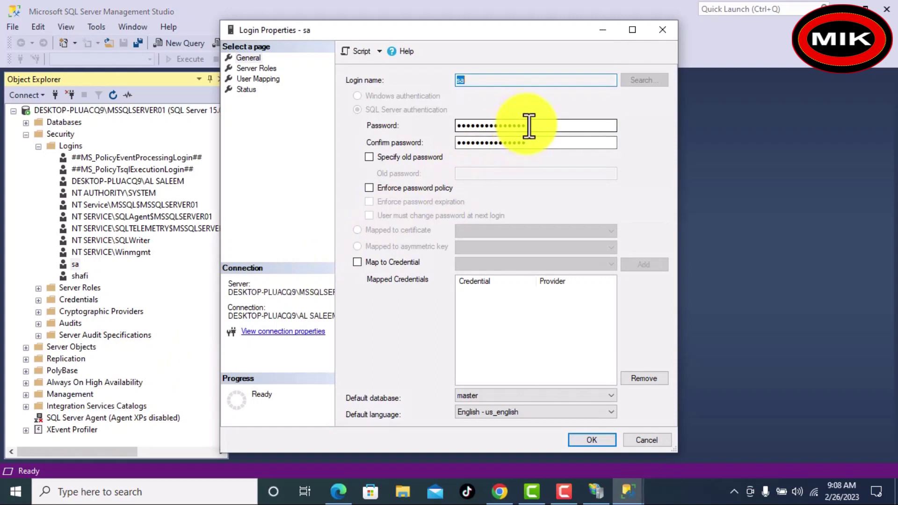
Step: Replace the sa password and its confirmation with the new password, then save
drag(525, 125, 445, 134)
key(BackSpace)
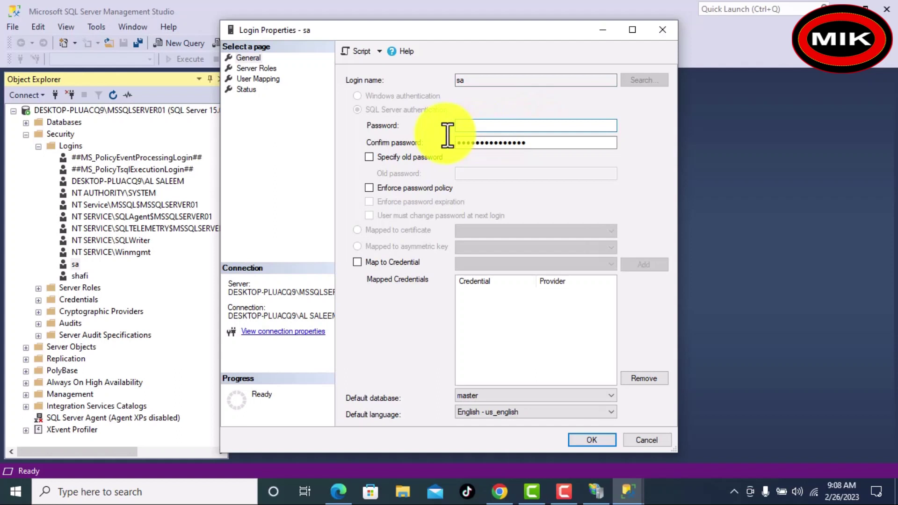
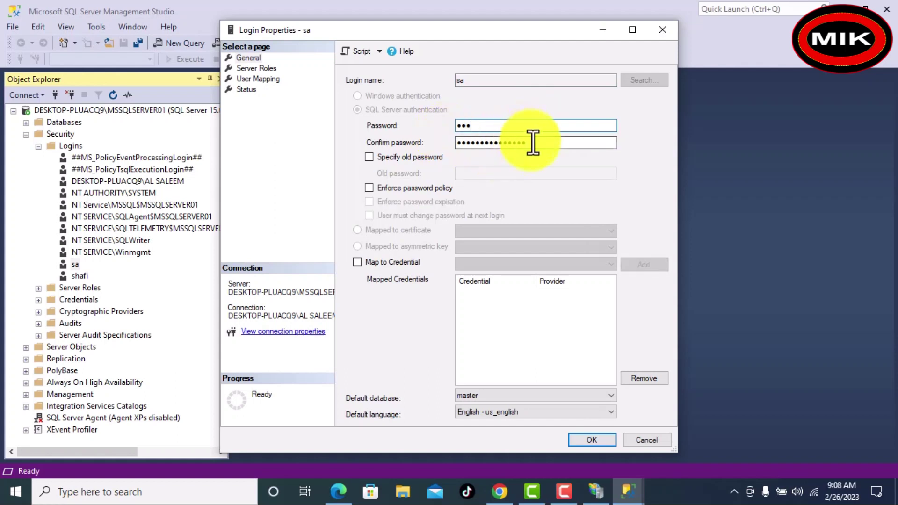
drag(525, 140, 461, 140)
key(BackSpace)
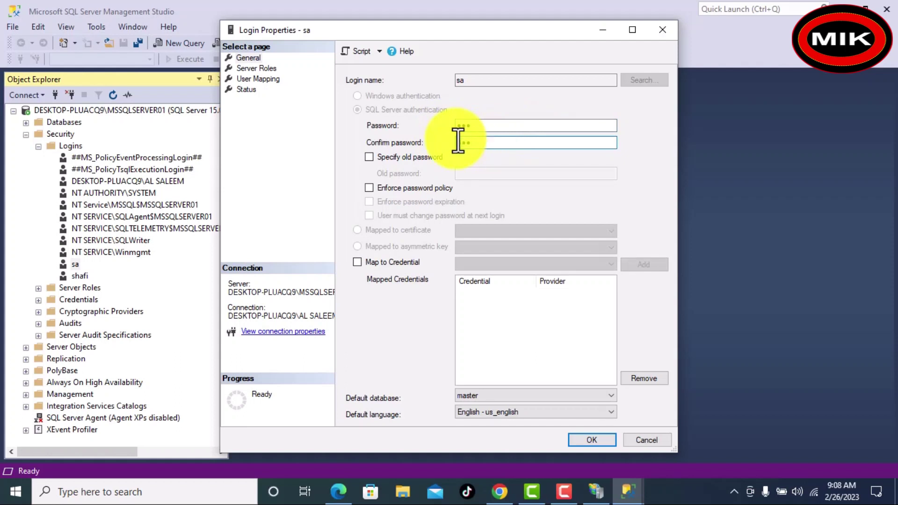
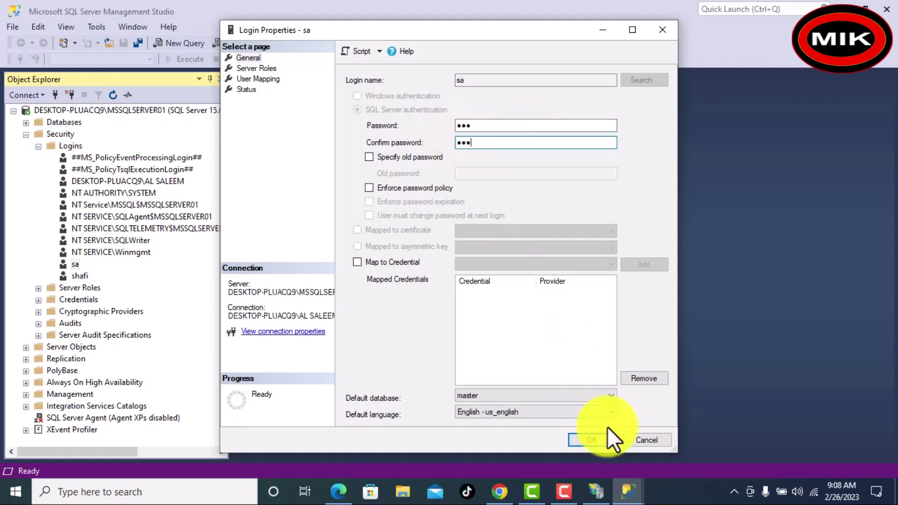
click(595, 441)
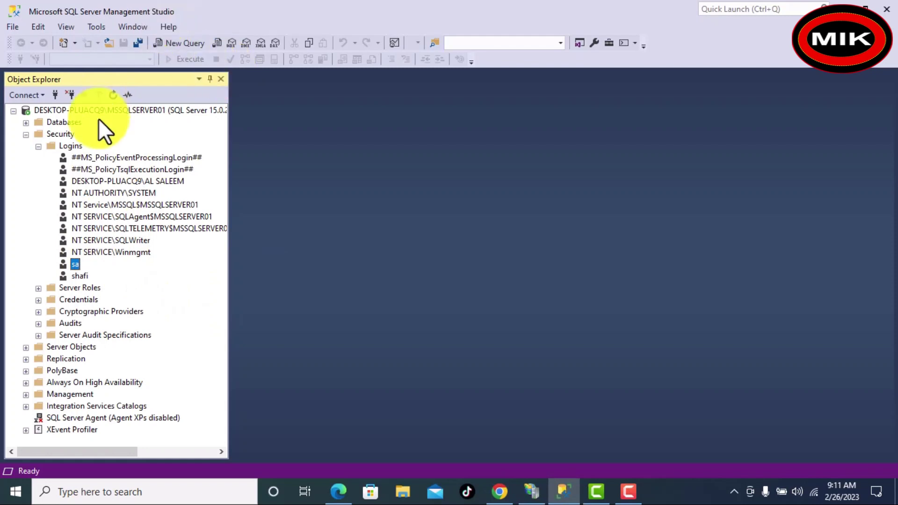
Step: Start a new connection to MSSQLSERVER01 using SQL Server Authentication
click(57, 96)
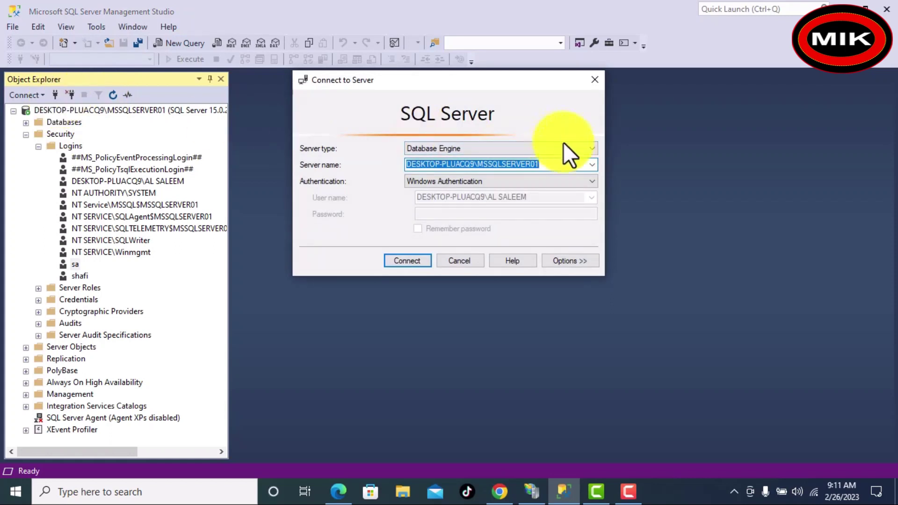
click(591, 163)
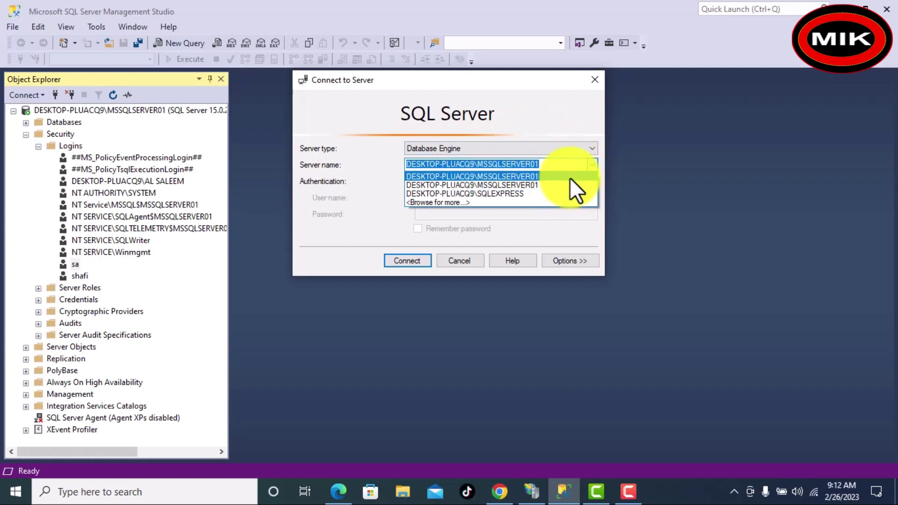
click(591, 164)
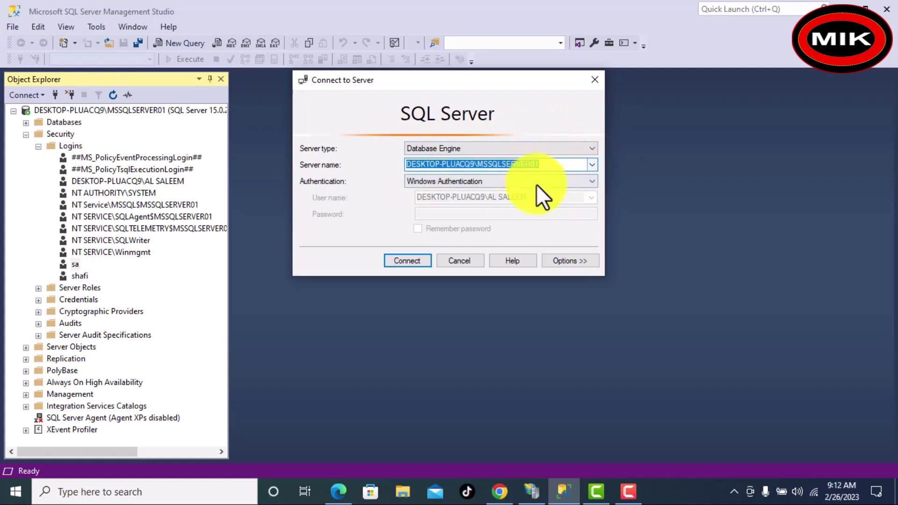
click(589, 183)
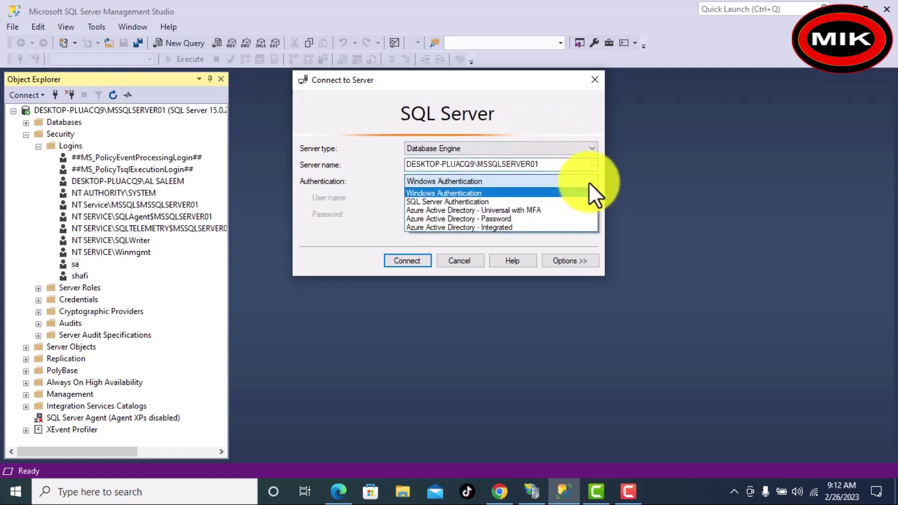
click(549, 202)
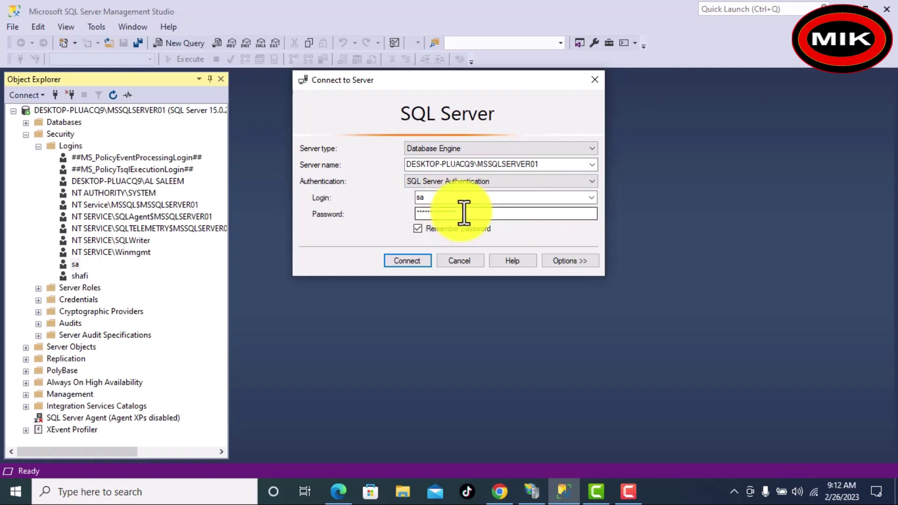
Step: Replace the remembered password with the sa password and connect
drag(461, 214, 418, 214)
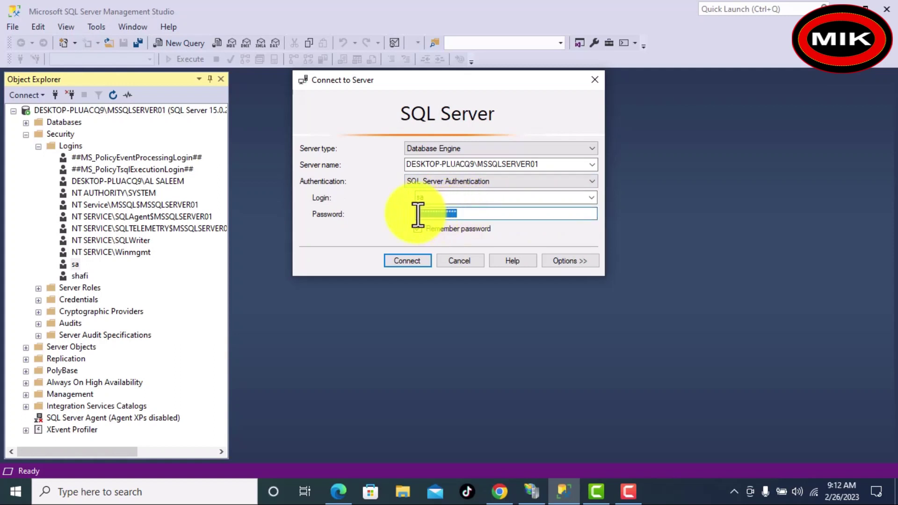
key(BackSpace)
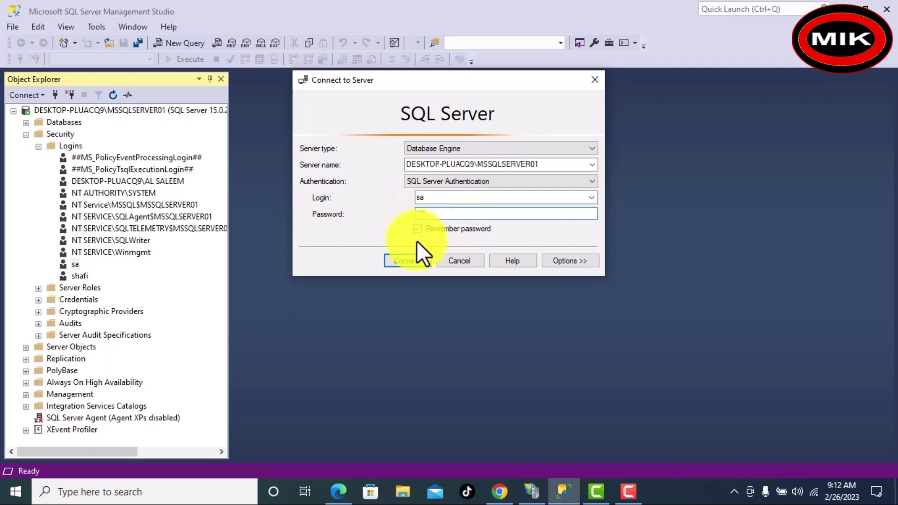
click(411, 260)
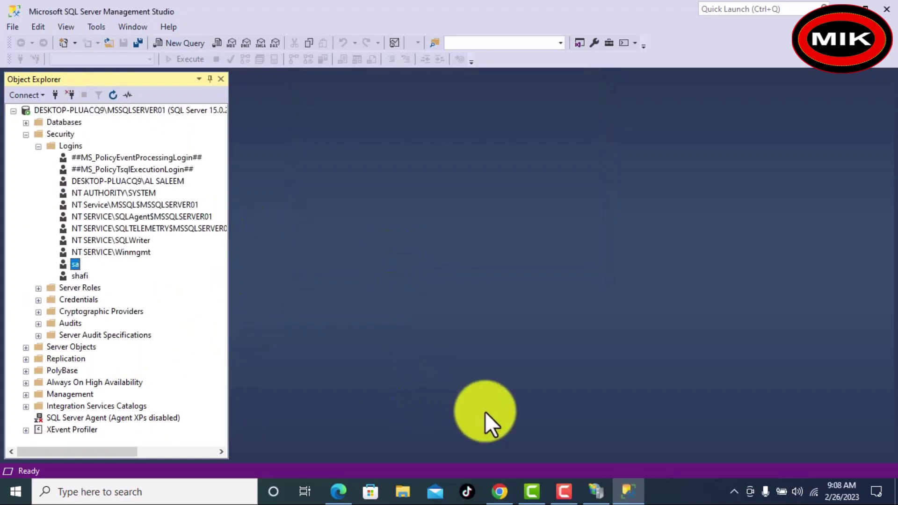
Step: Log in to the hospital site on port 8090 in Edge using the saved user name and password
click(513, 492)
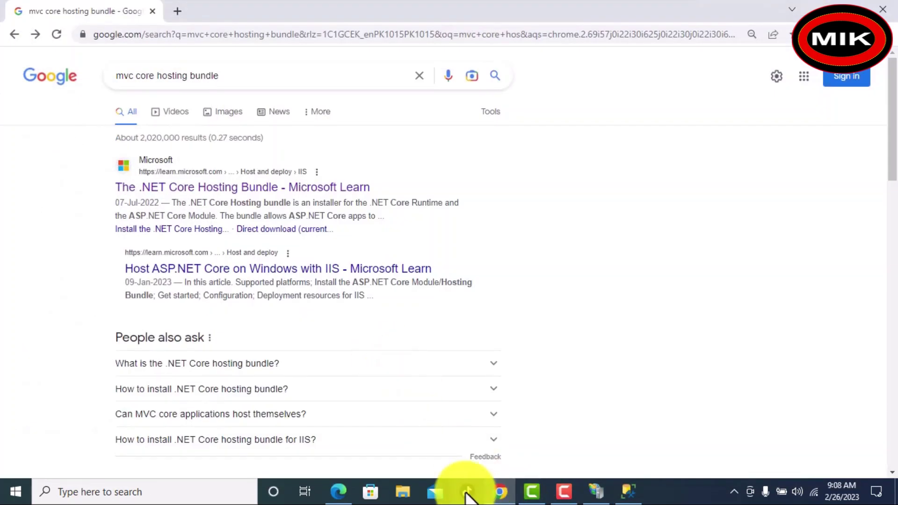
click(344, 492)
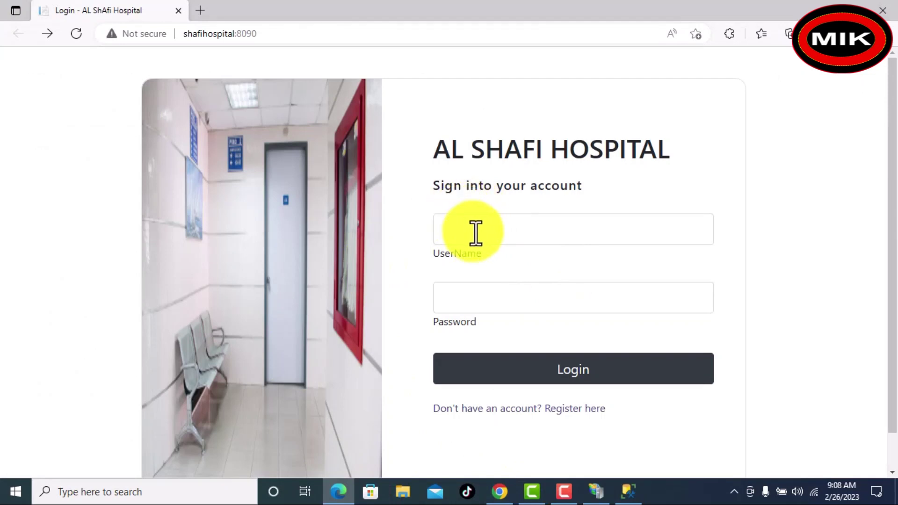
click(438, 229)
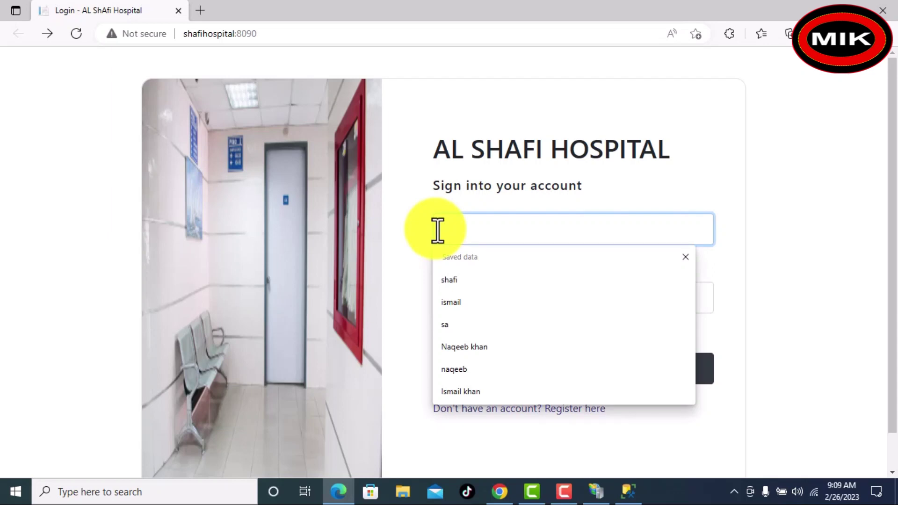
click(451, 297)
click(453, 298)
text(1)
click(565, 369)
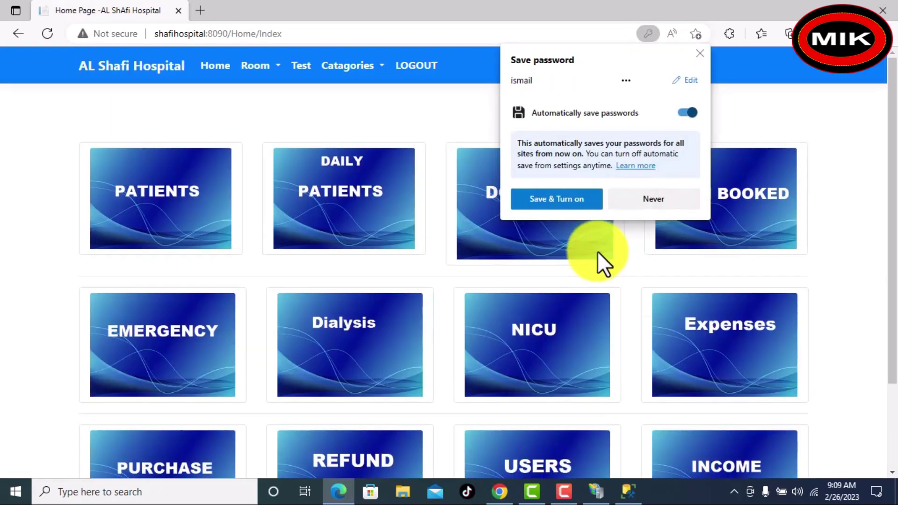
Step: Decline saving the password, then go from PATIENTS to the Add PATIENT registration form
click(645, 199)
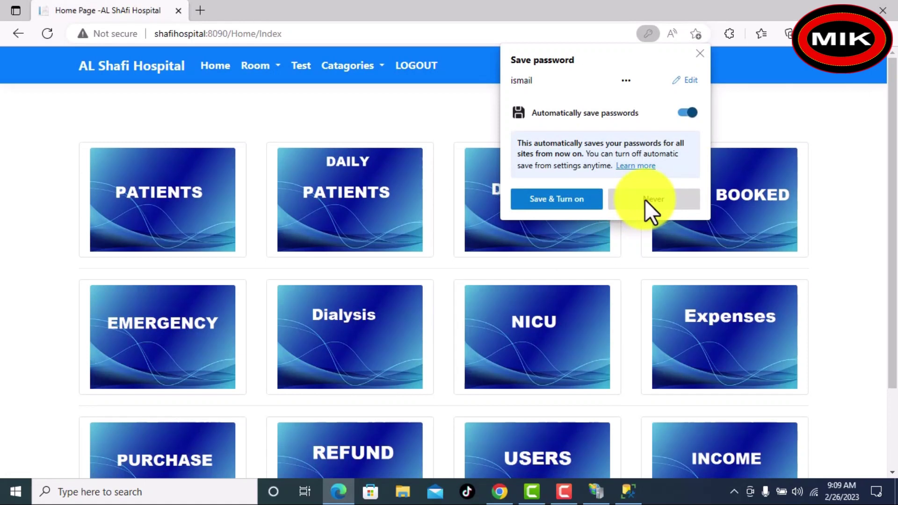
click(661, 204)
click(196, 226)
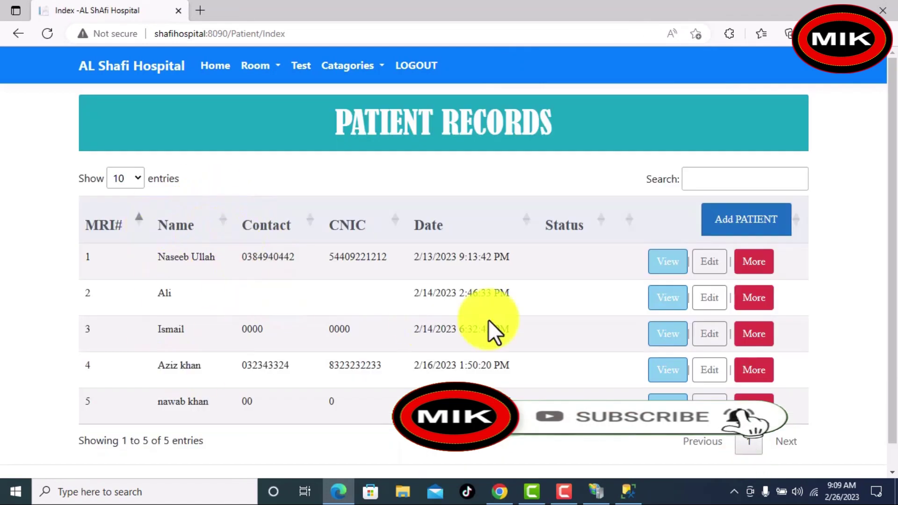
click(744, 223)
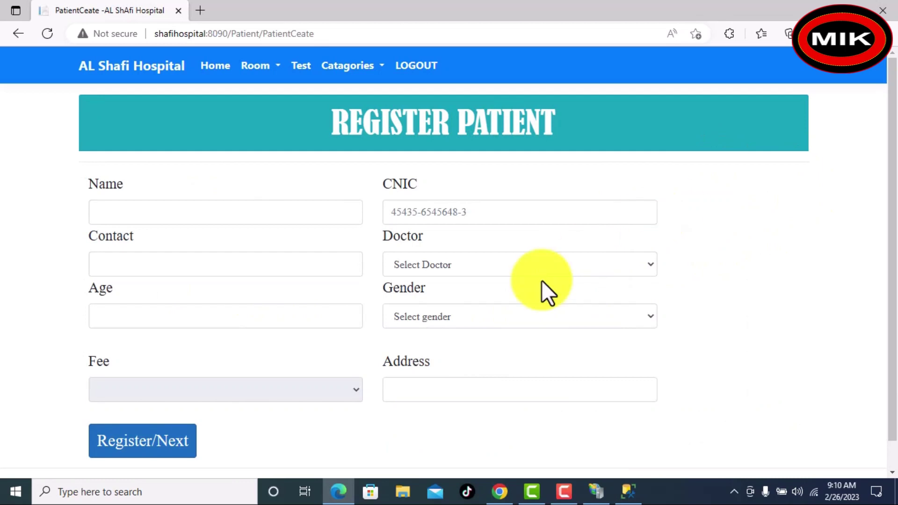